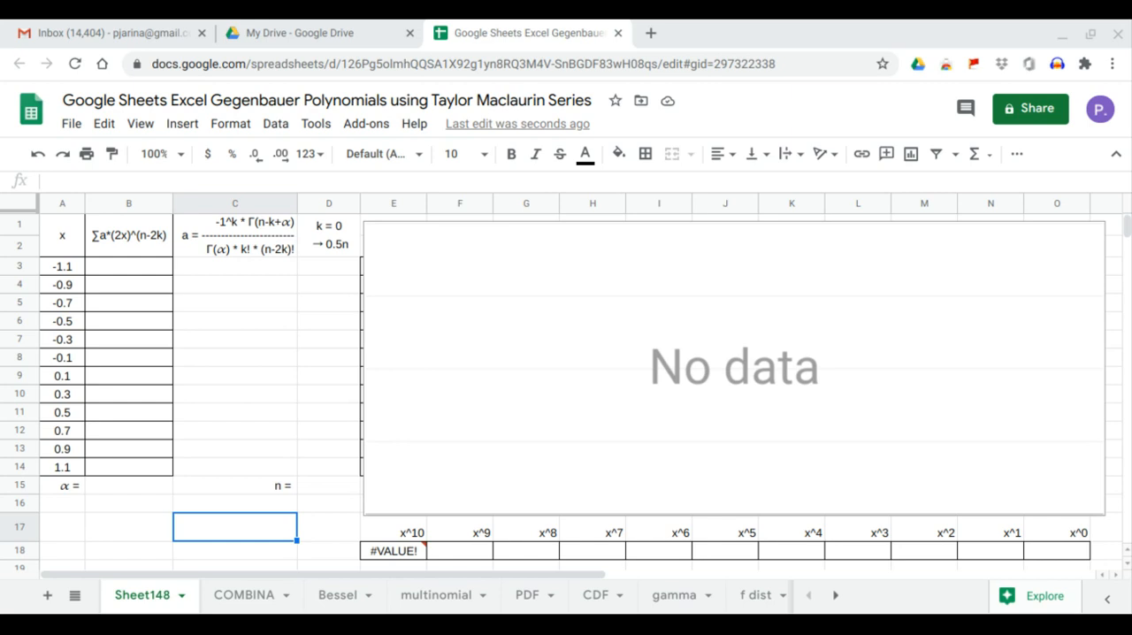
click(147, 254)
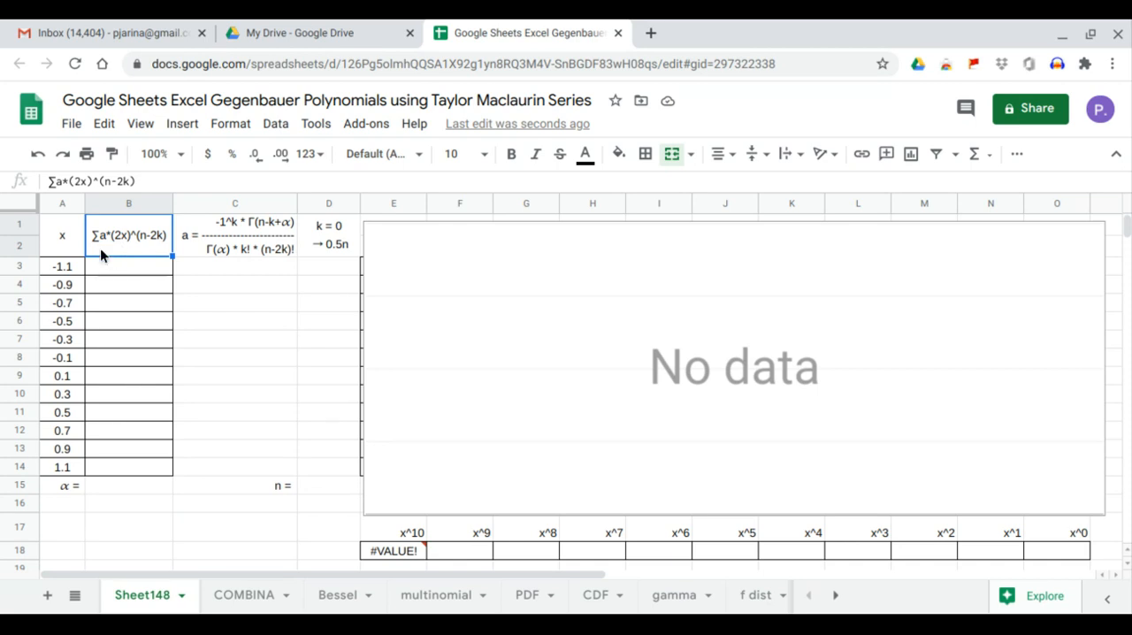
click(204, 244)
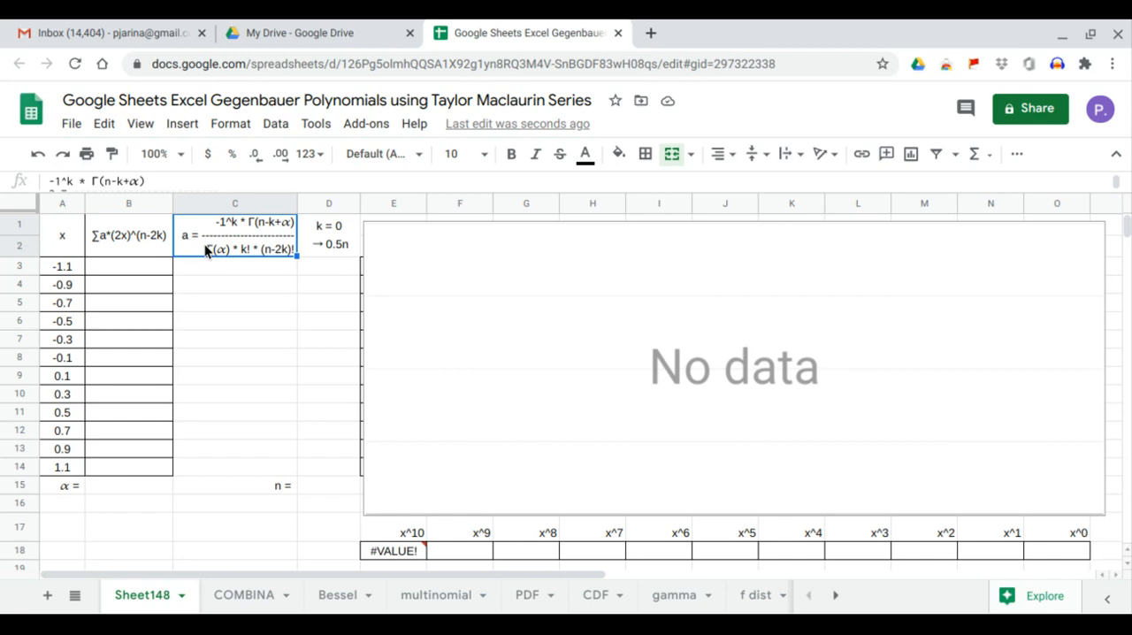
click(317, 265)
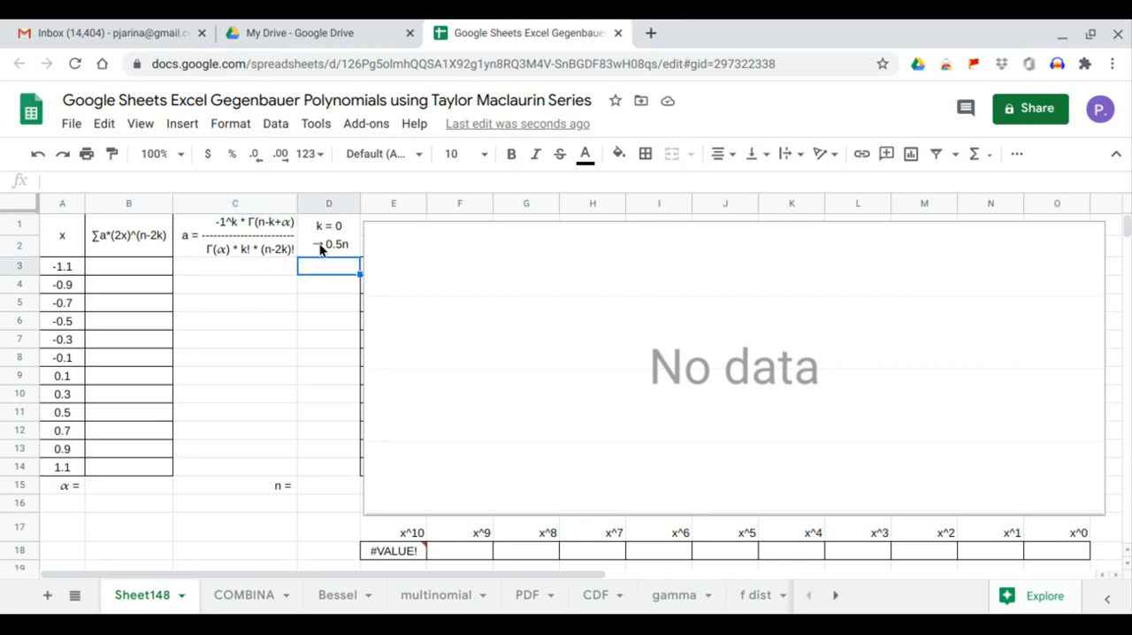
Add a dropdown to the n cell D15 through data validation, with the list of items 0,1,2,3,4,5,6,7,8,9,10.
click(333, 483)
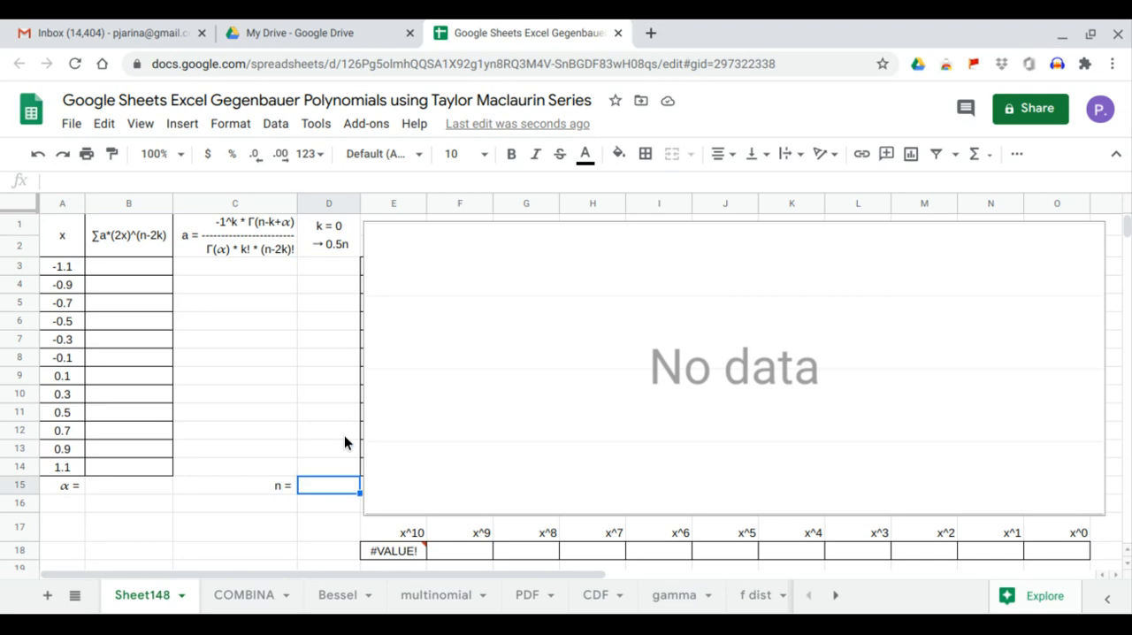
click(275, 125)
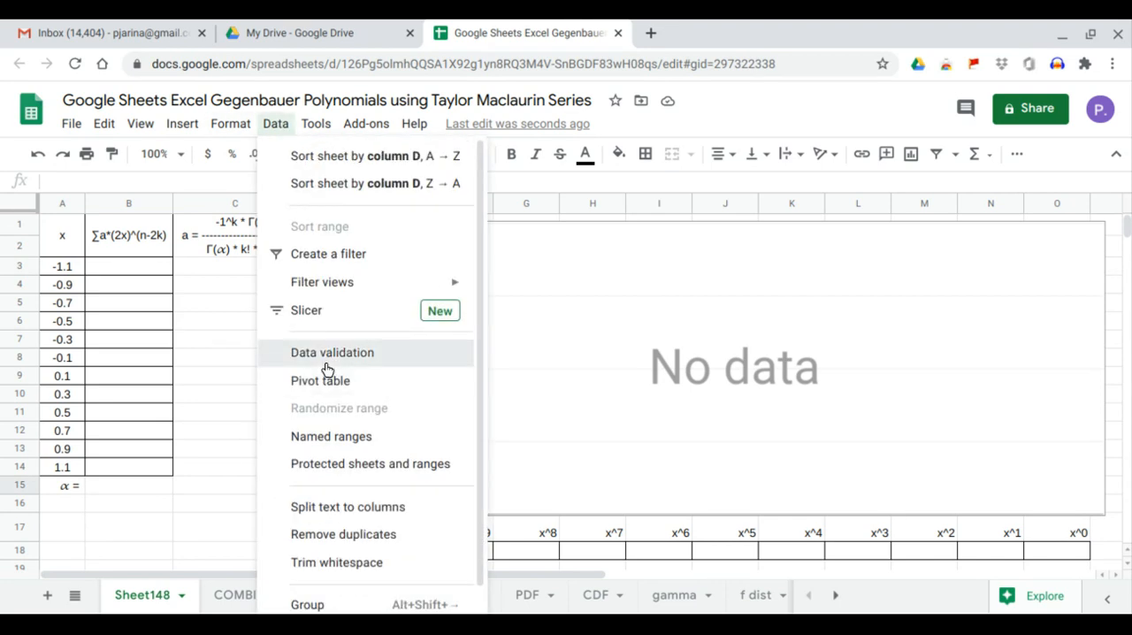
click(327, 359)
click(495, 311)
click(501, 340)
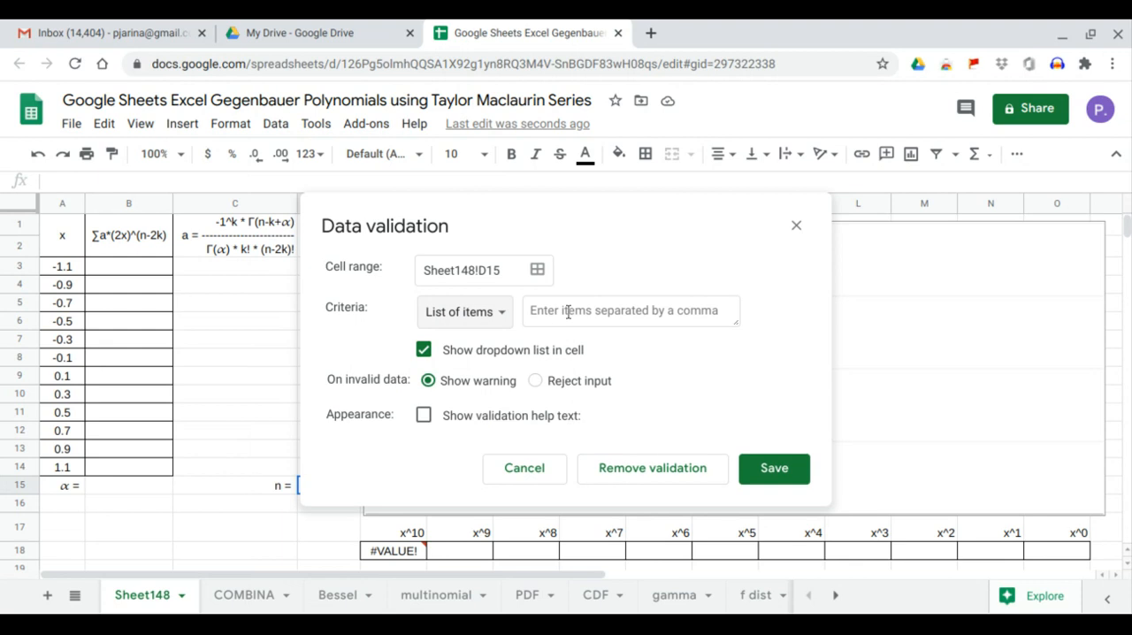
click(567, 312)
text(0,1,2,3,4,5,6,7,8,9,10)
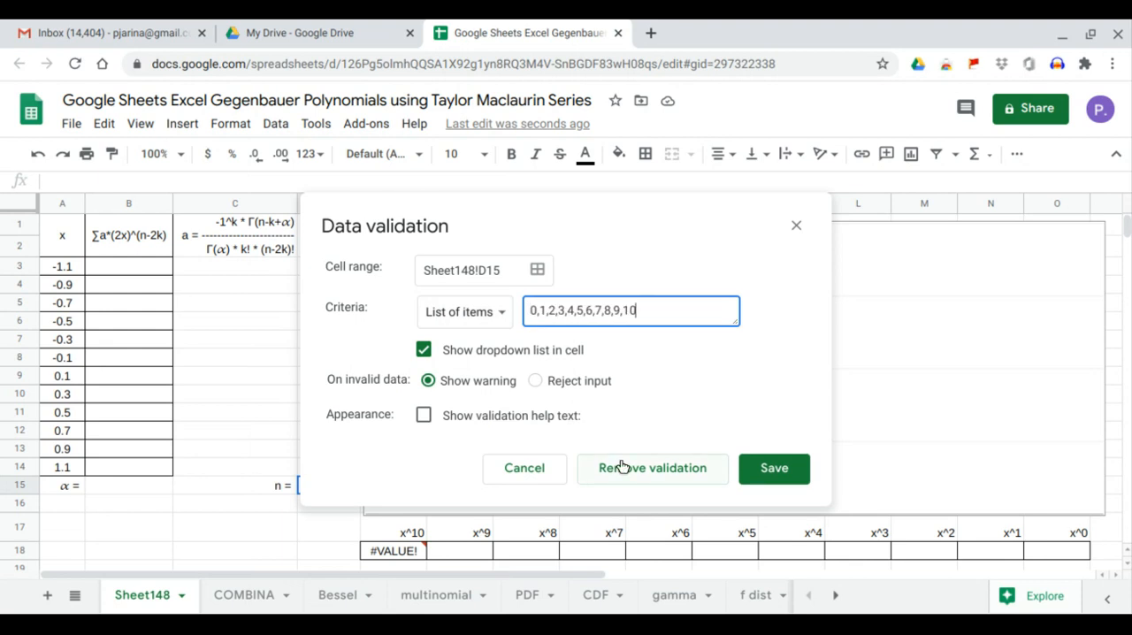
click(751, 468)
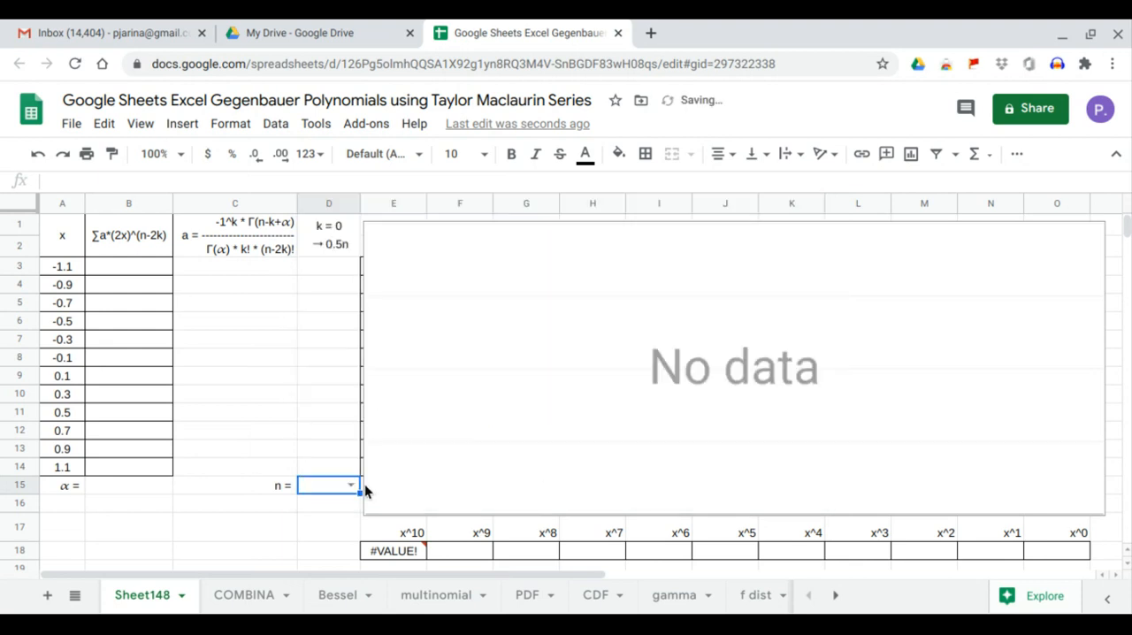
click(351, 486)
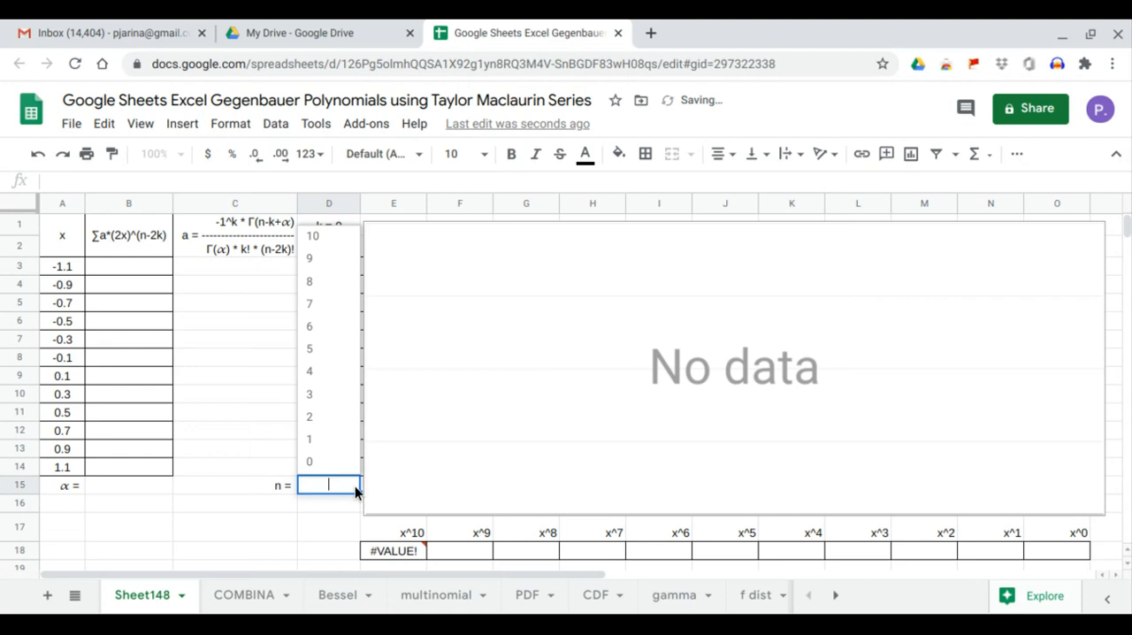
click(186, 504)
Add a dropdown to the α cell B15 through data validation, with the list of items 1,2,3.
click(135, 485)
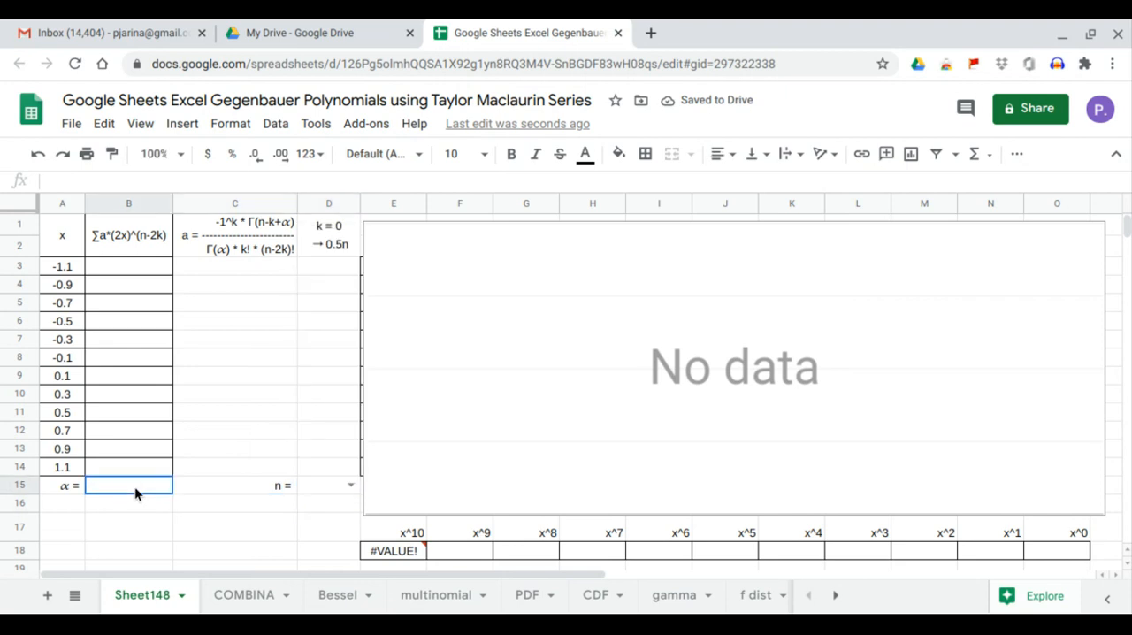
click(275, 125)
click(308, 350)
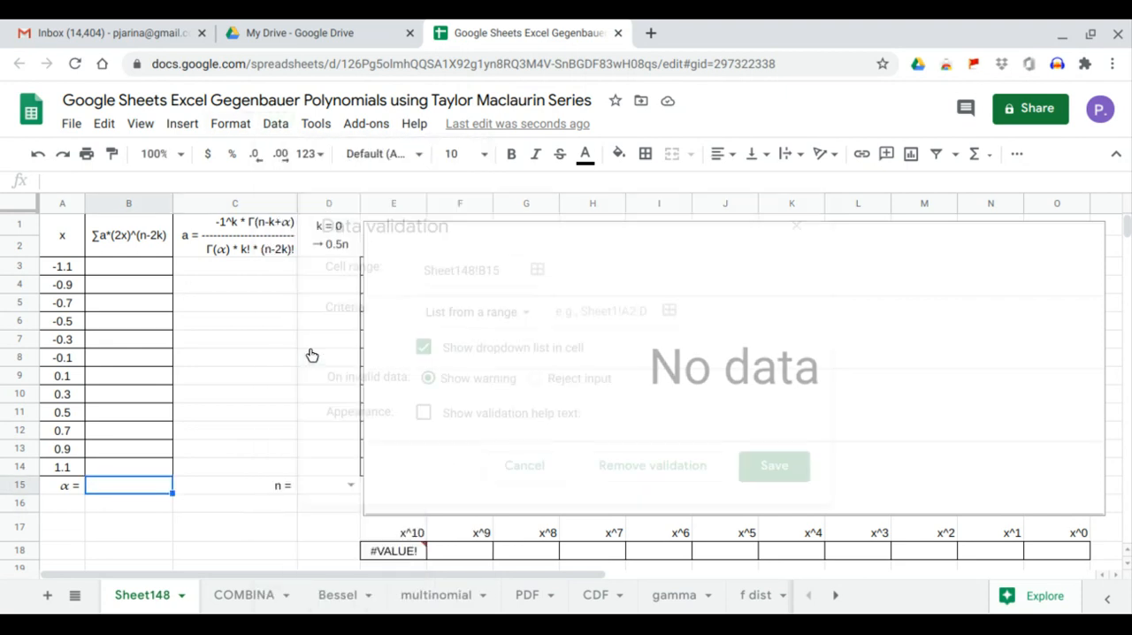
click(510, 311)
click(486, 338)
click(584, 319)
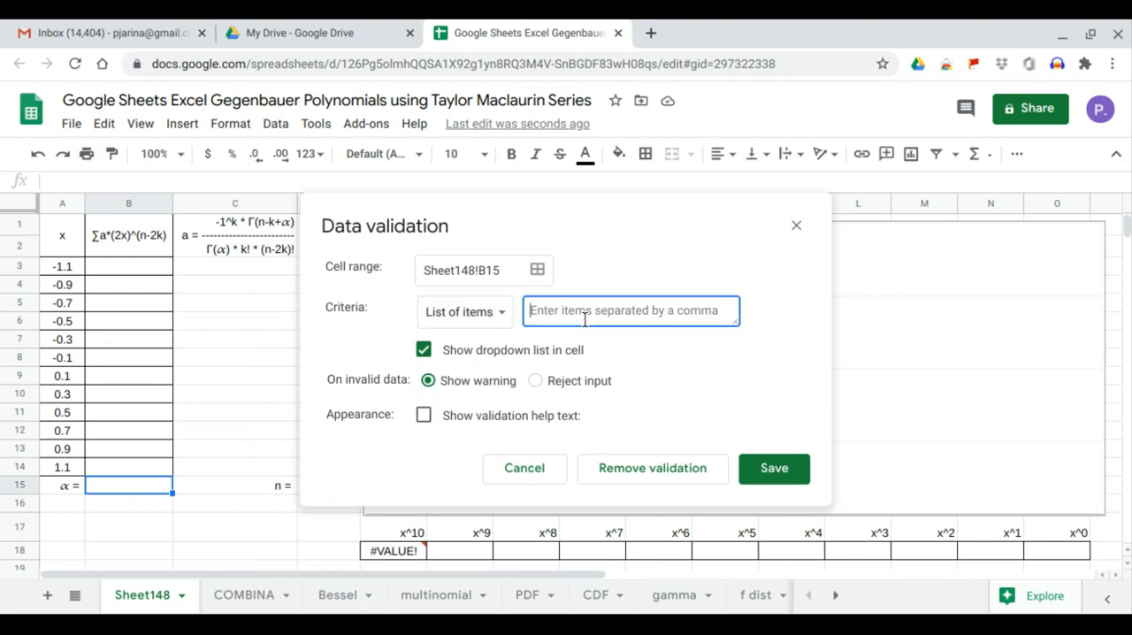
text(1,2,3)
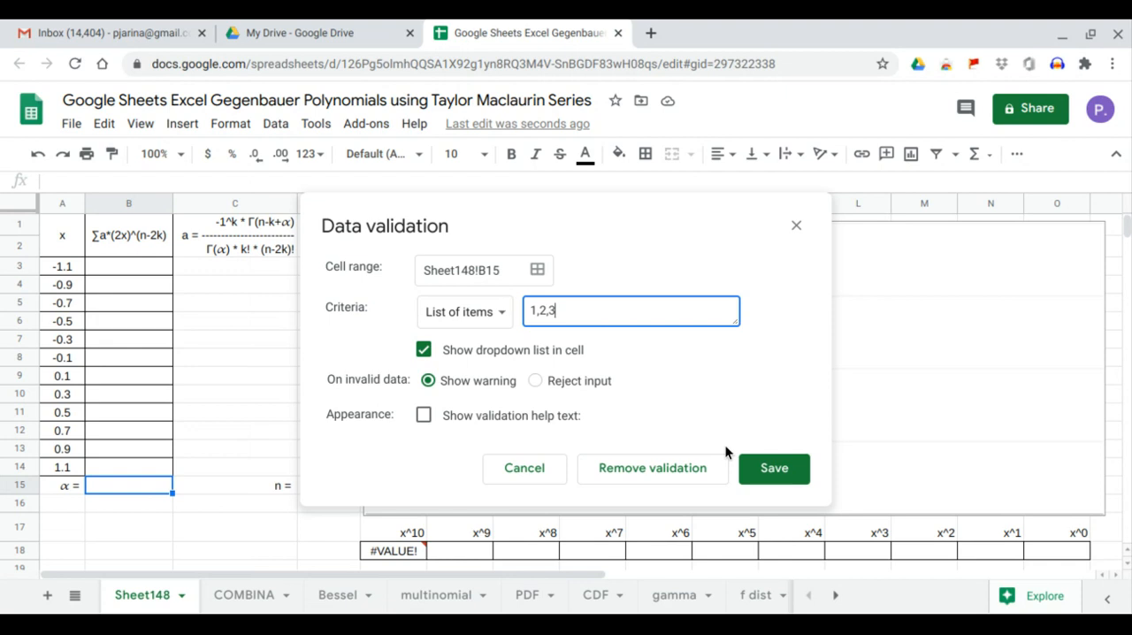
click(766, 469)
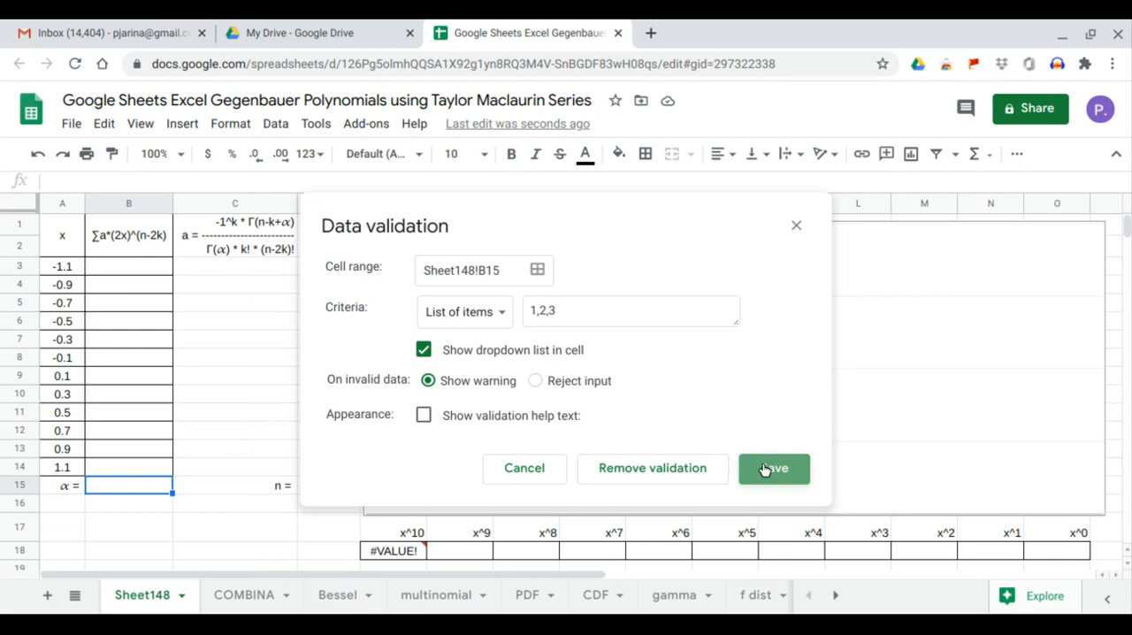
Fill the polynomial sum column from cell B3 with the formula =ARRAYFORMULA(SERIESSUM(2*A3:A14,D15,-2,C3:C14)).
click(146, 271)
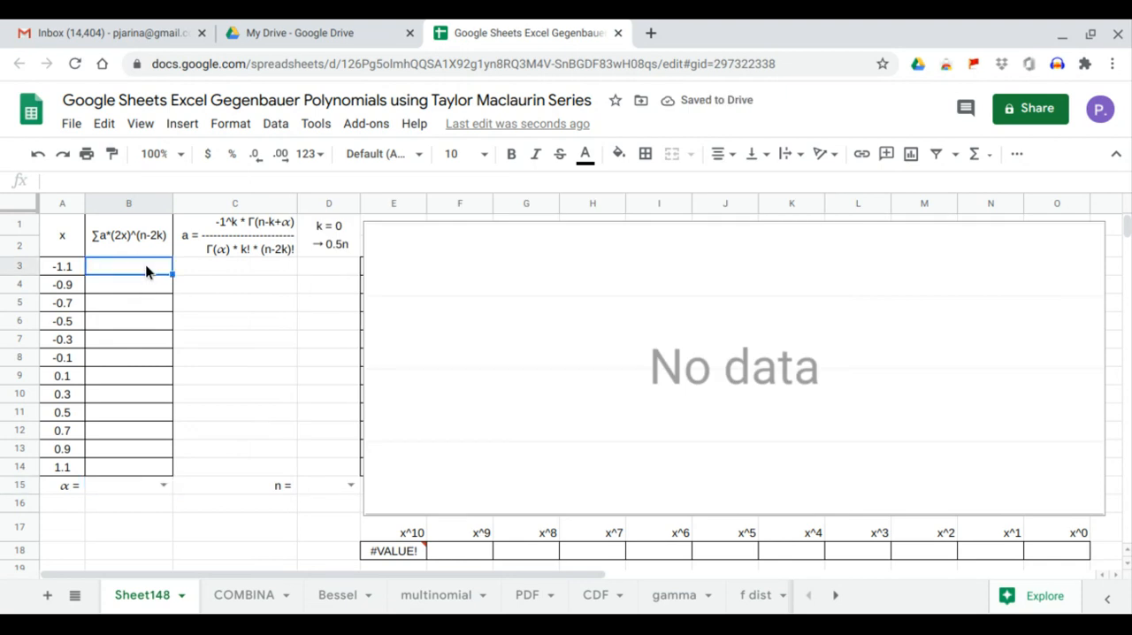
text(=)
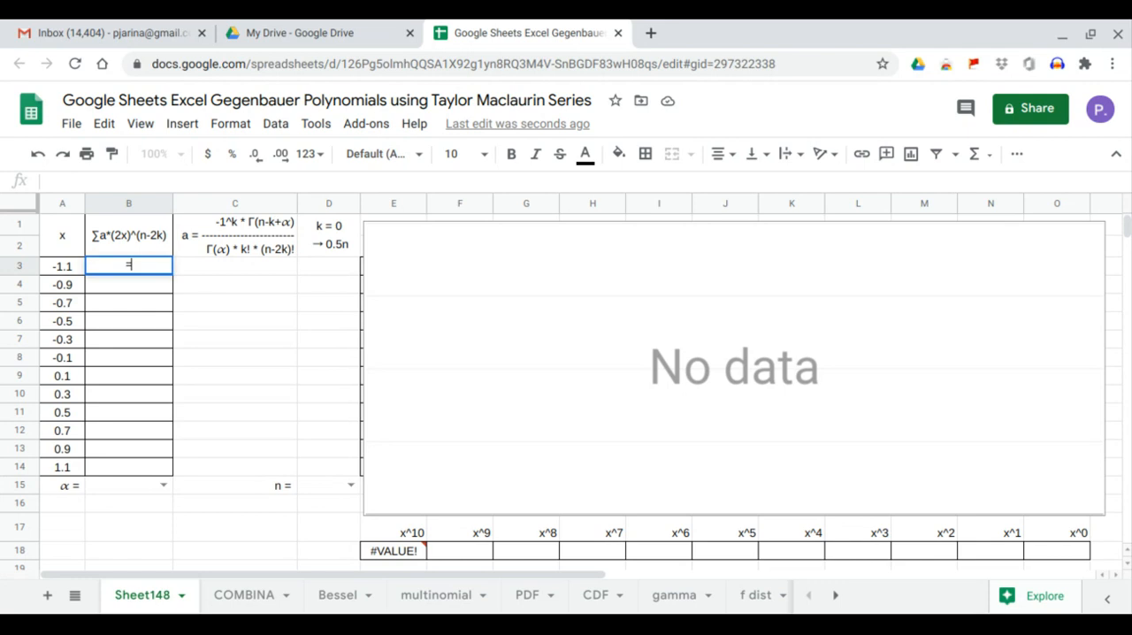
text(ARRAYFORMULA()
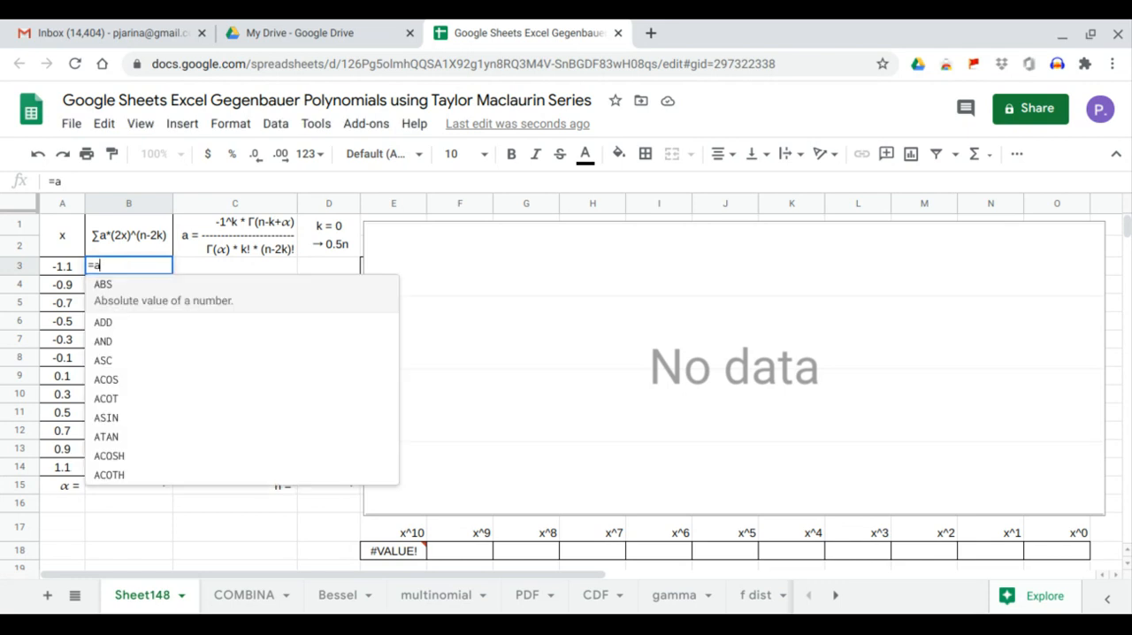
text(SERIESSUM()
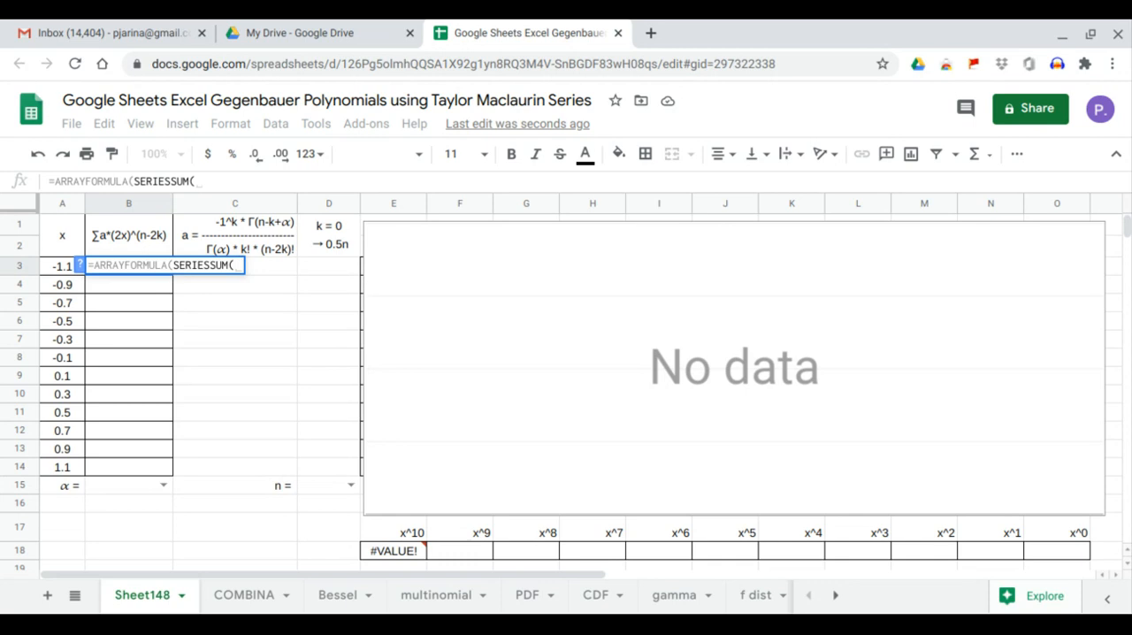
text(2*)
drag(61, 465, 63, 430)
drag(66, 376, 60, 271)
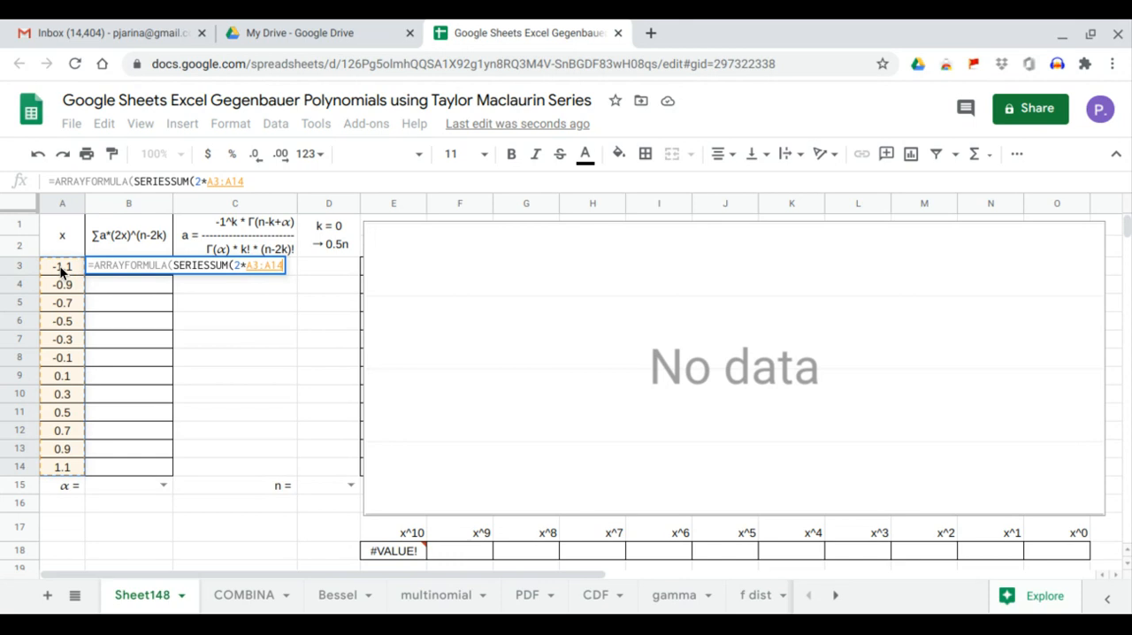
text(,)
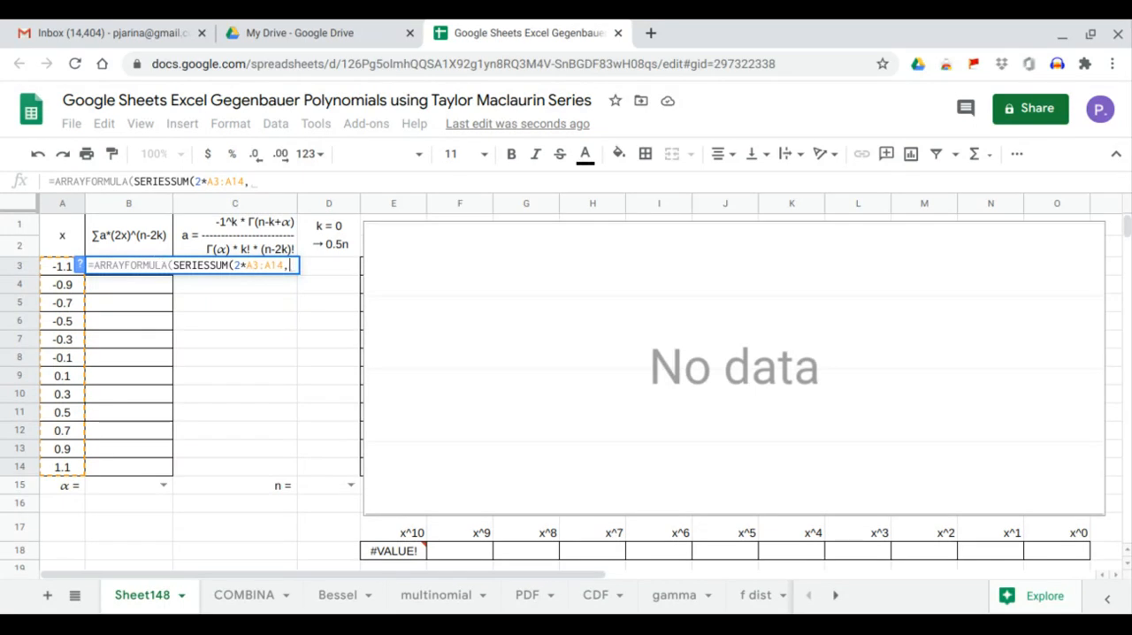
click(333, 489)
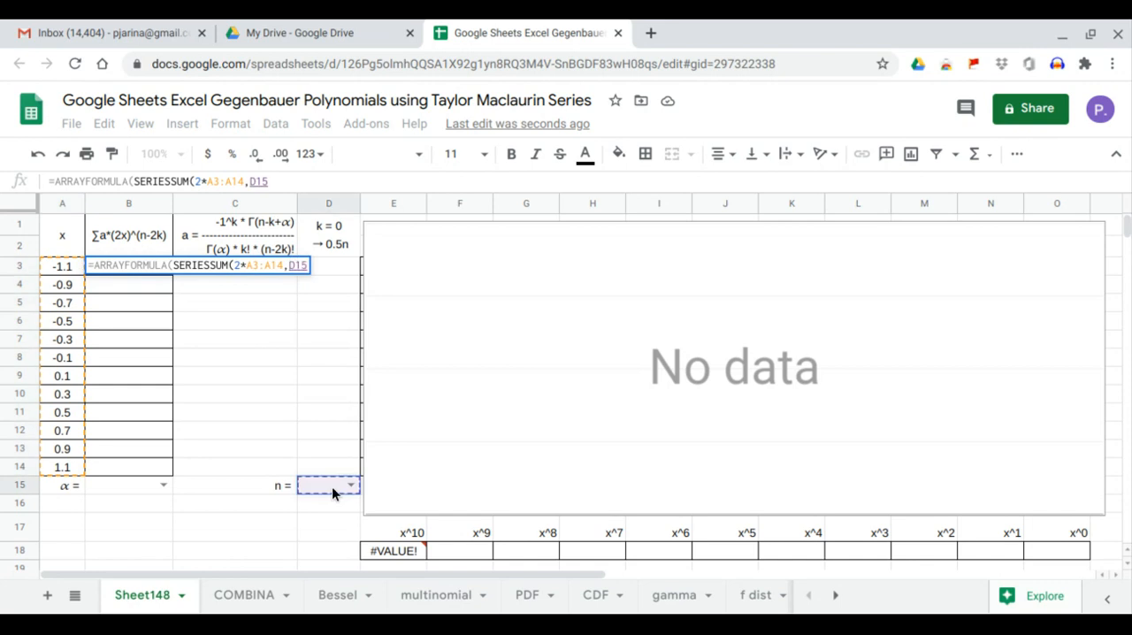
text(,)
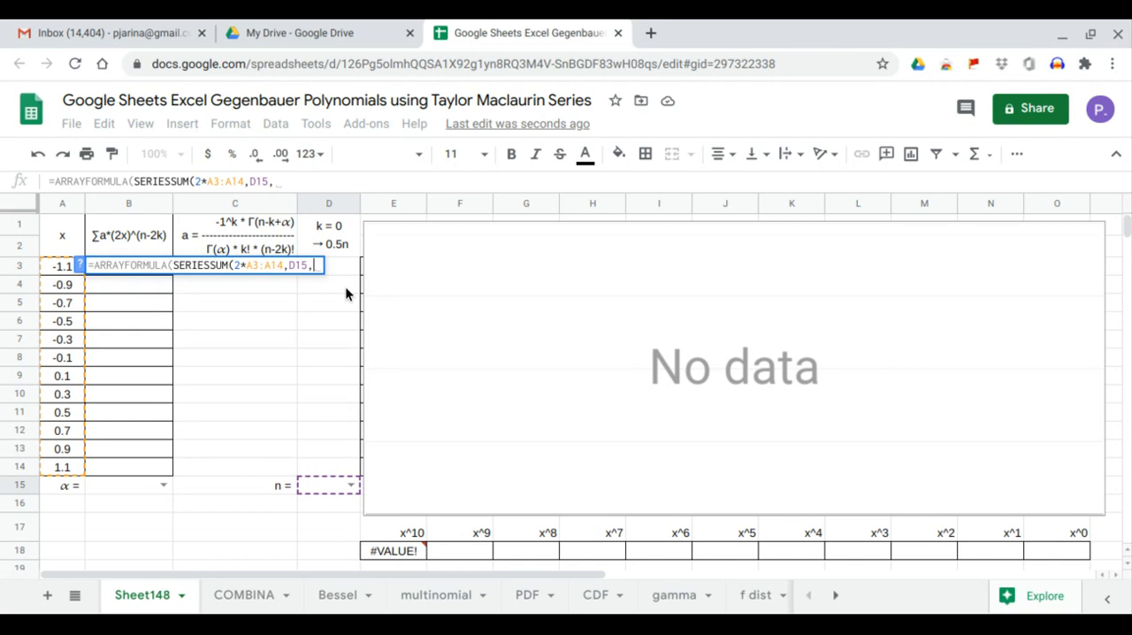
text(-2,)
drag(217, 467, 224, 272)
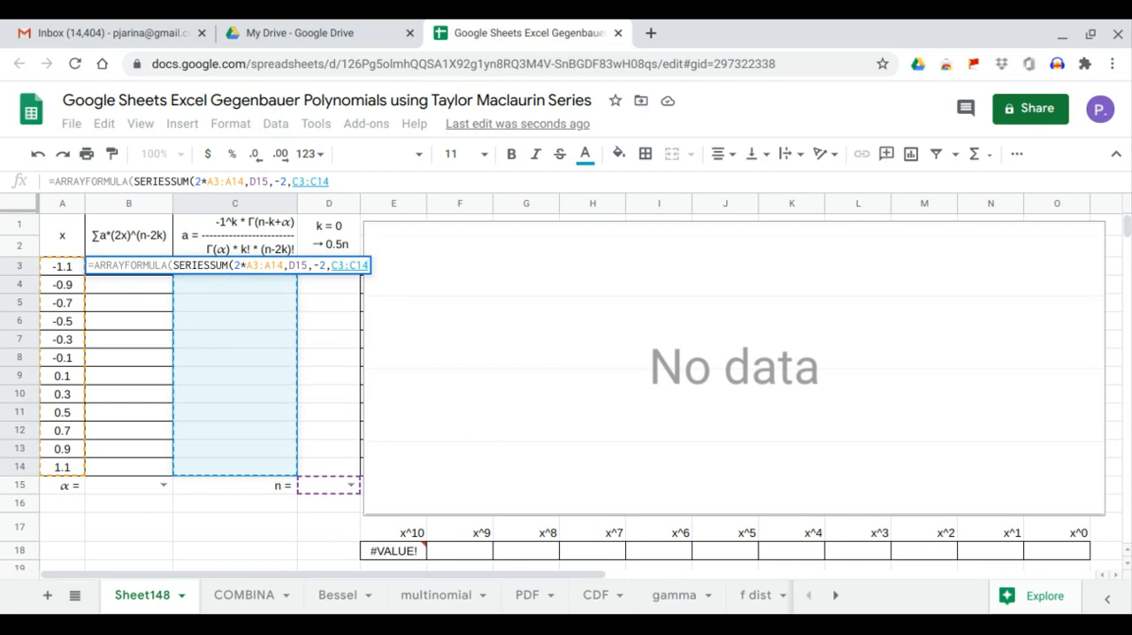
key(Return)
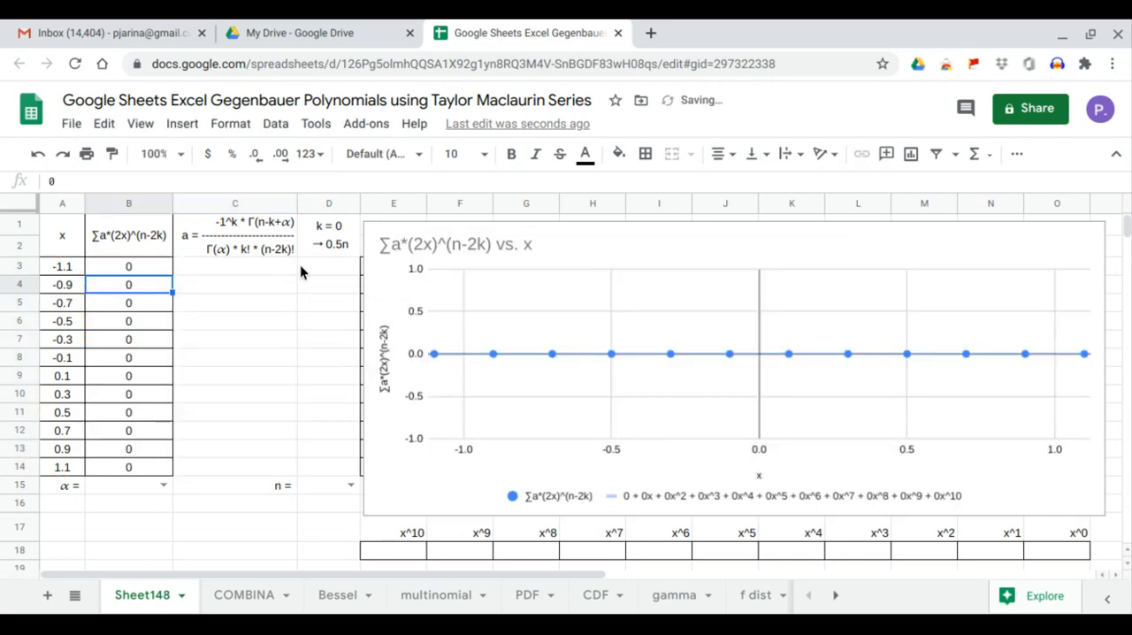
Generate the k values from cell D3 with the formula =SEQUENCE(0.5*D15+1,1,0,1).
click(307, 267)
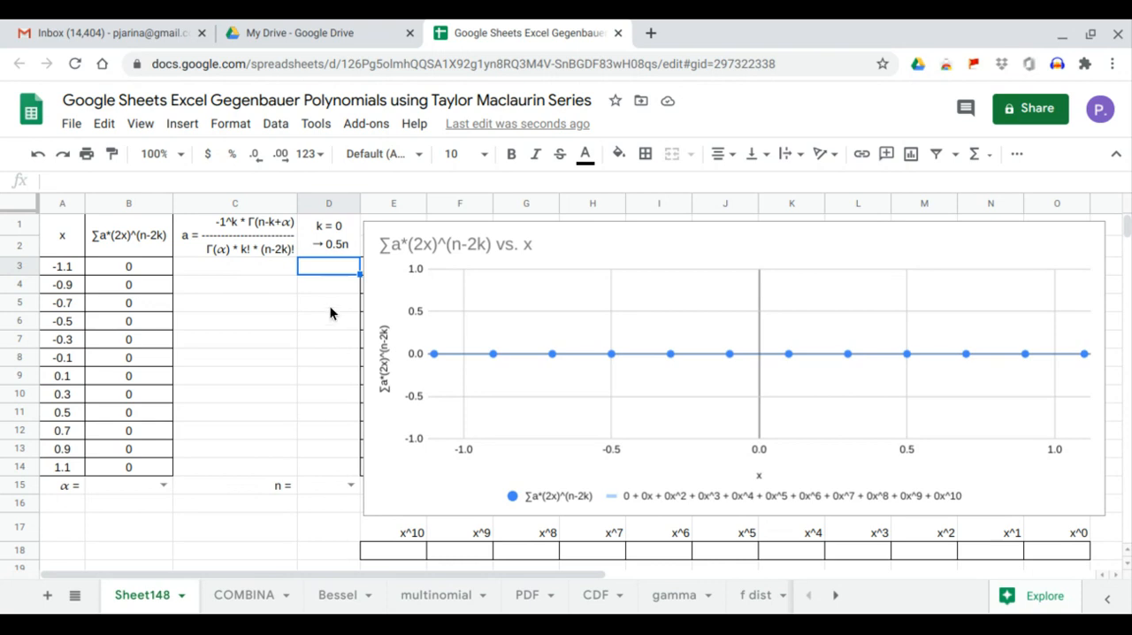
text(=seq)
key(Tab)
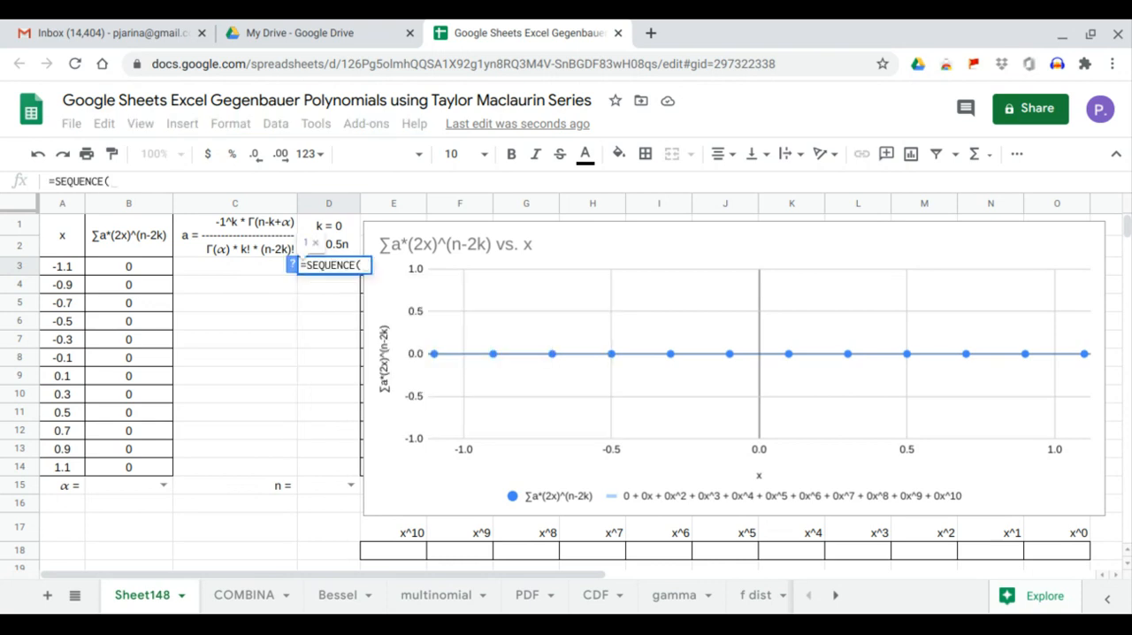
text(0.5*)
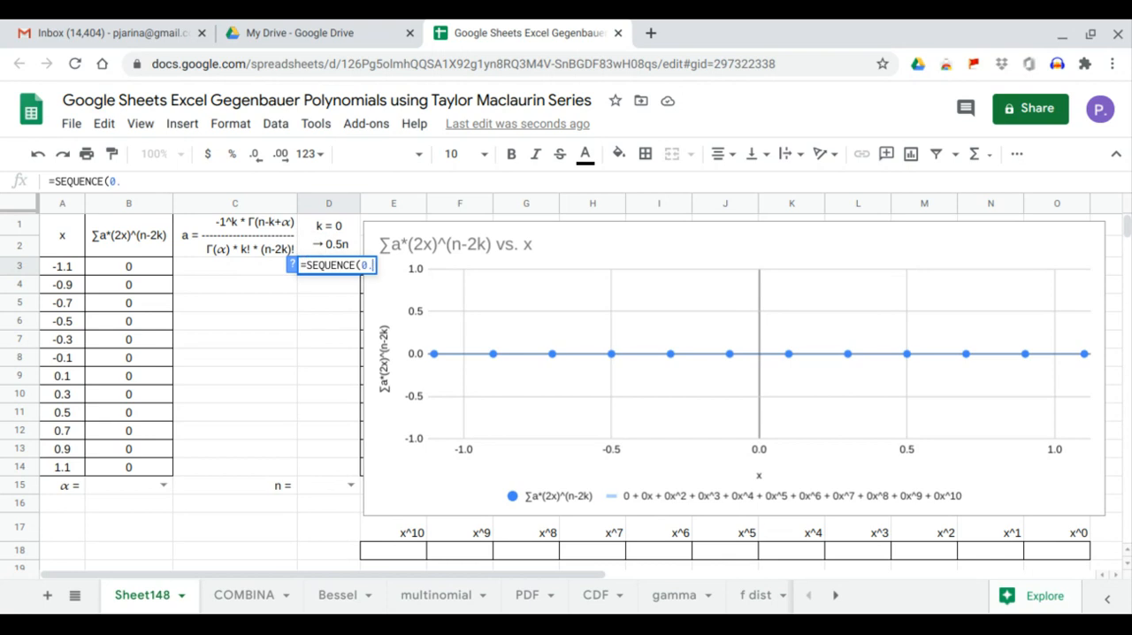
click(323, 484)
text(+1,)
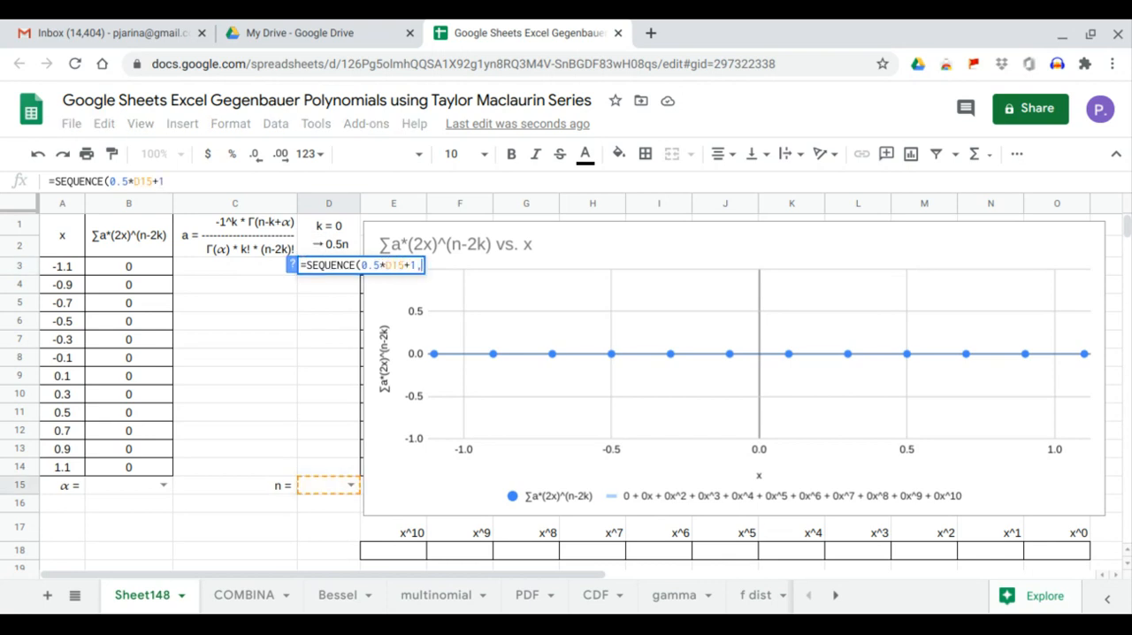
text(1,0,1)
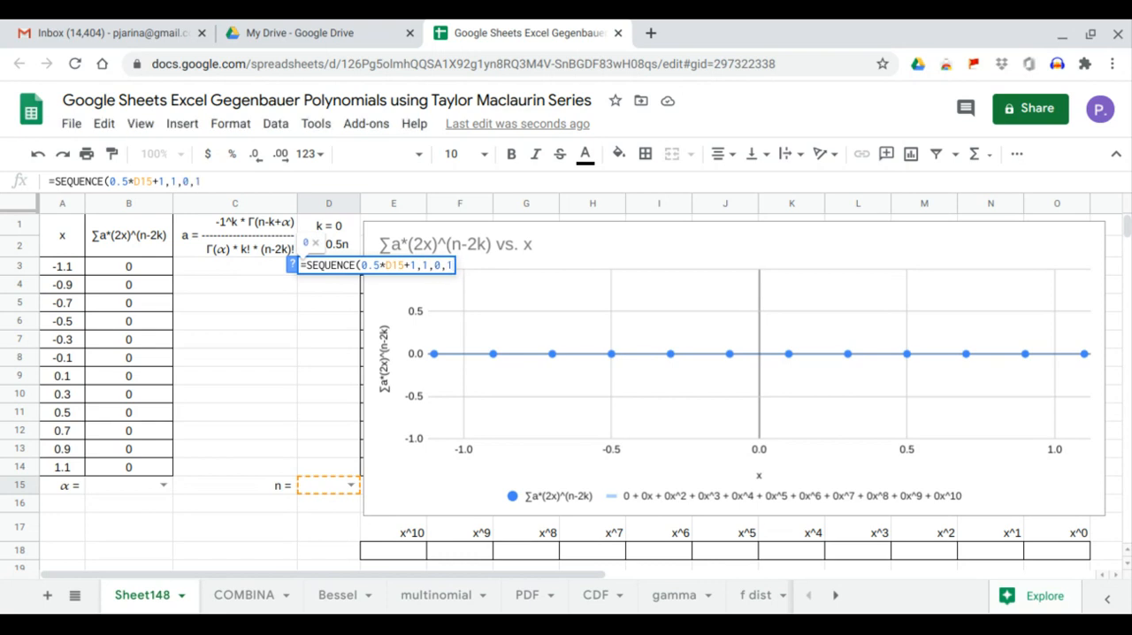
key(Return)
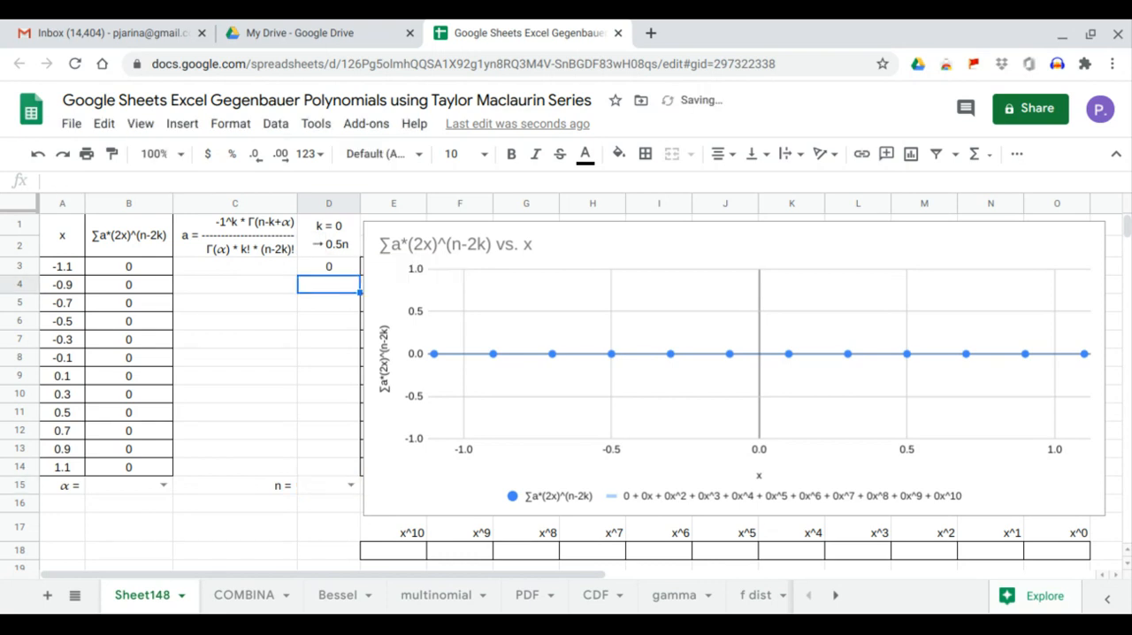
Set n to 10 in D15 and α to 1 in B15.
click(350, 486)
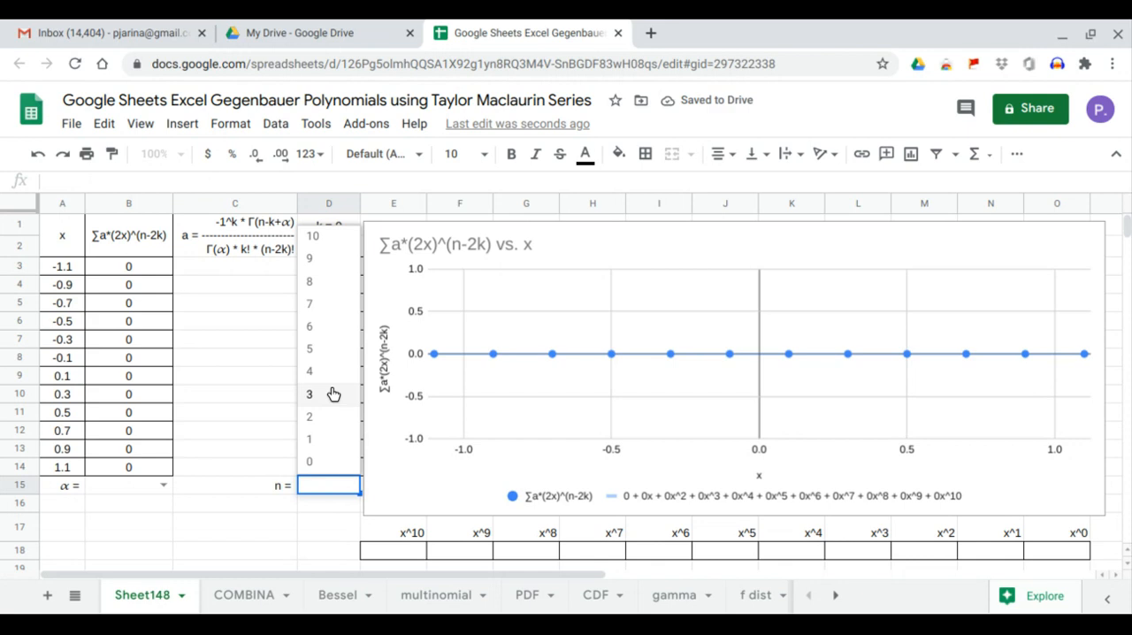
click(324, 239)
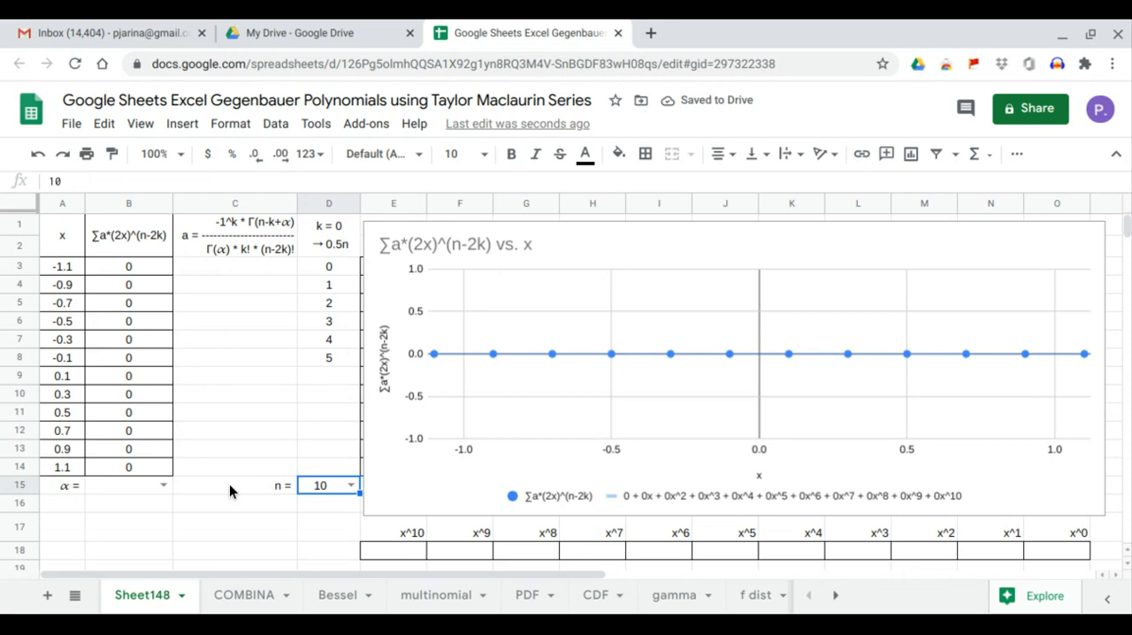
click(162, 485)
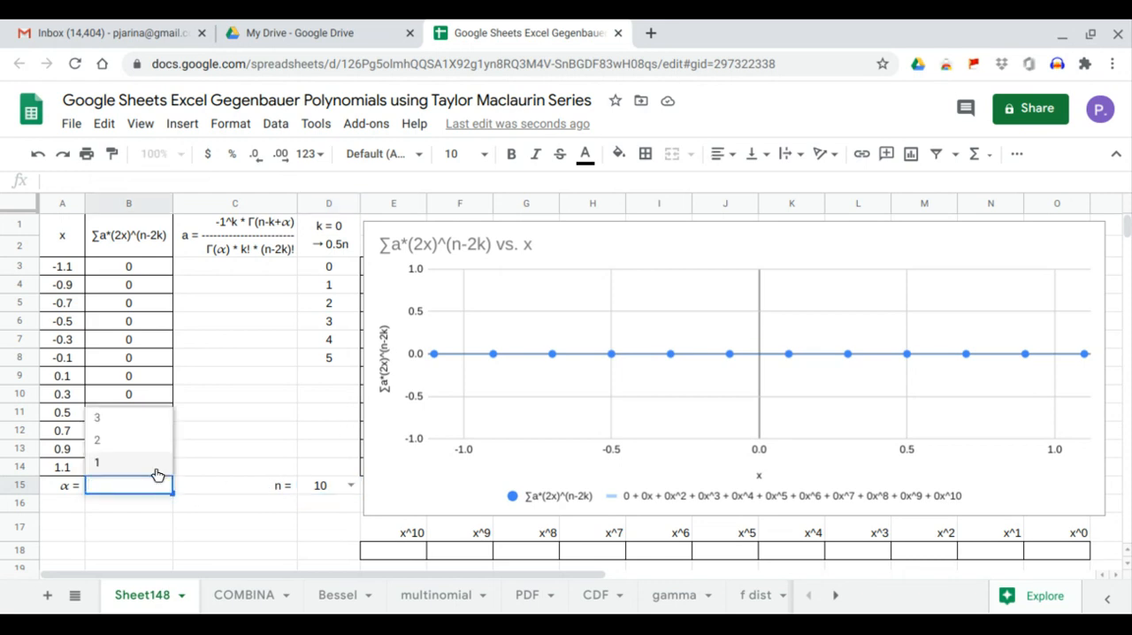
click(157, 475)
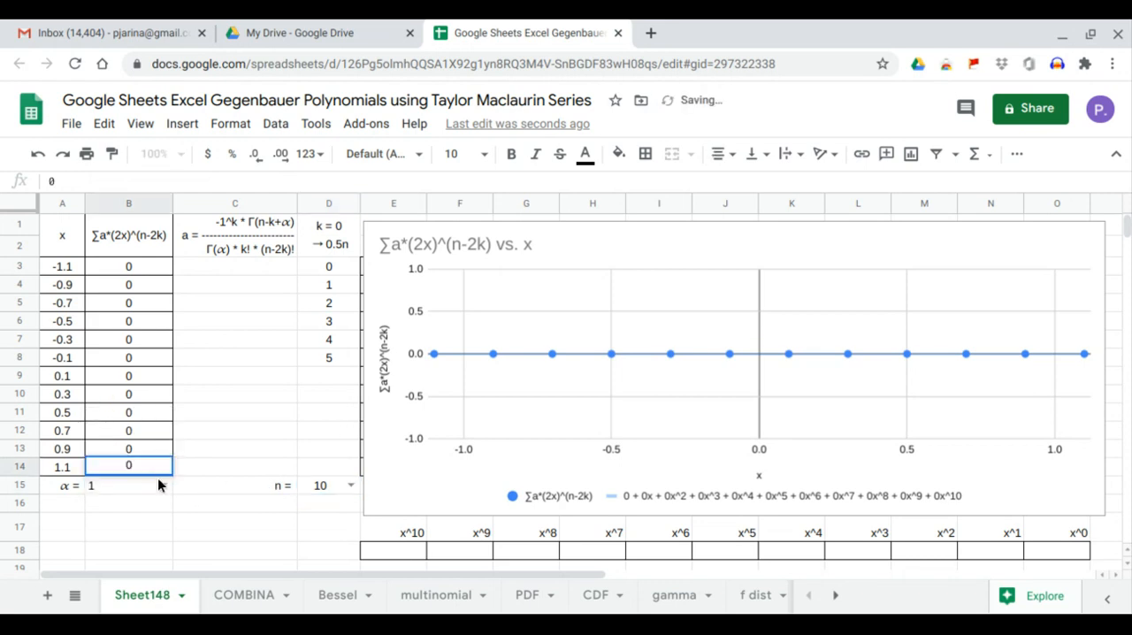
Start the coefficient column in C3 with the alternating sign formula =ARRAYFORMULA(-1^D3:D14).
click(227, 268)
text(=)
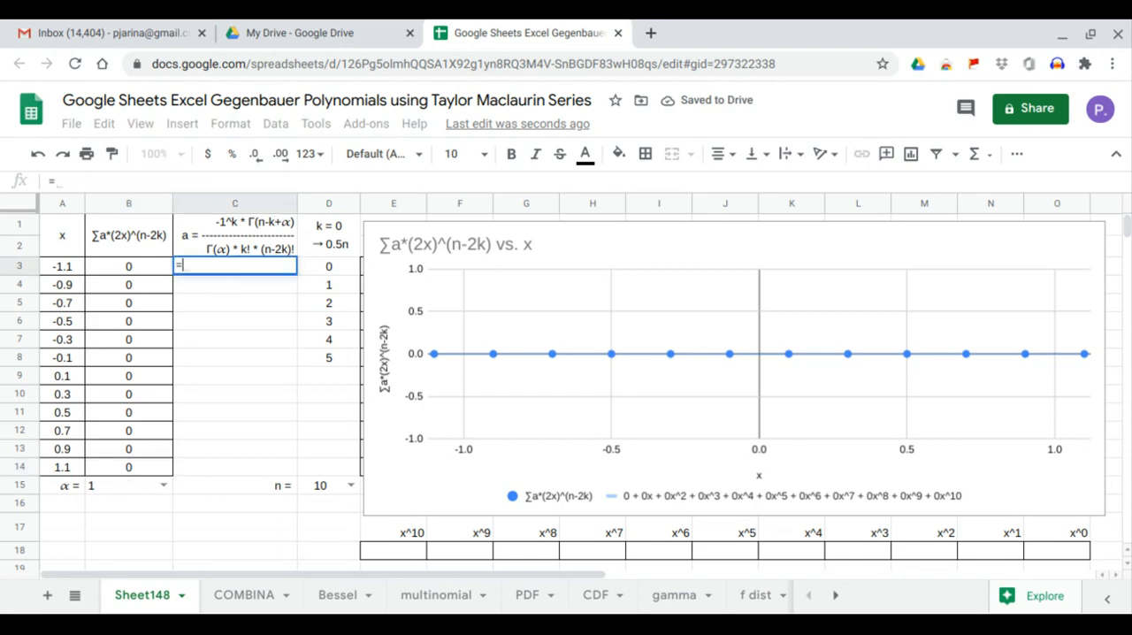
text(ARRAYFORMULA()
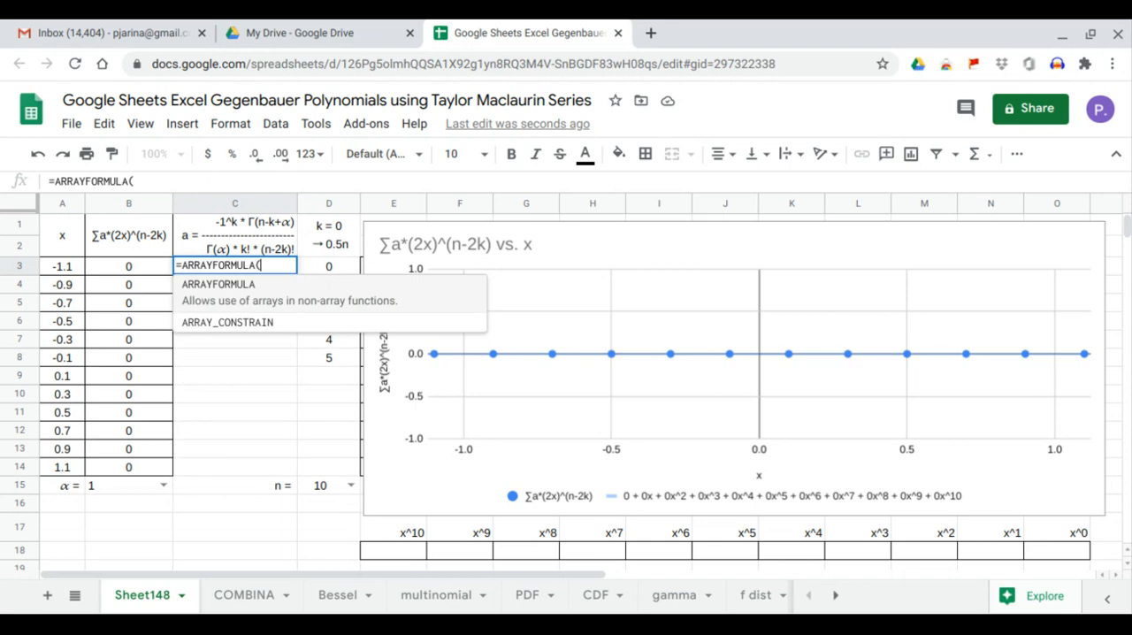
text(-1)
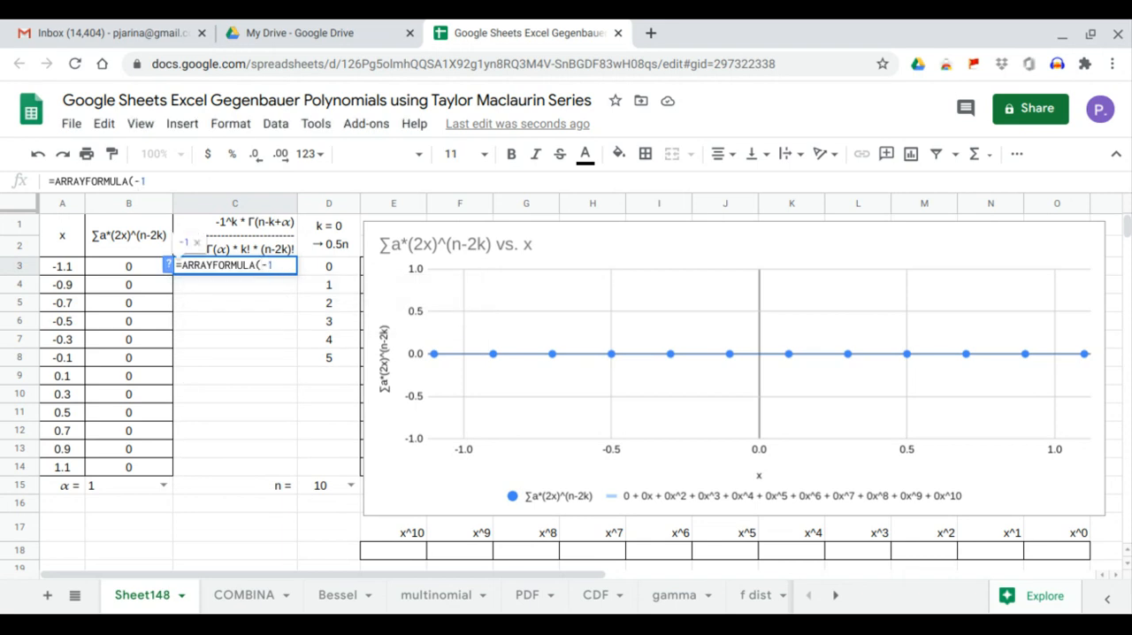
text(^)
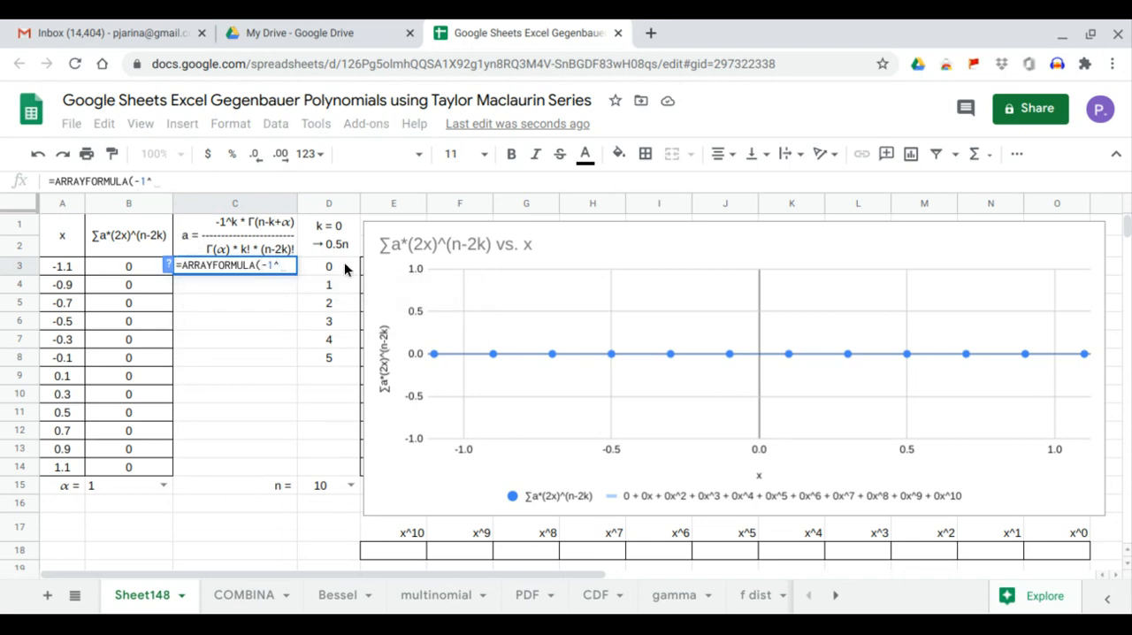
drag(346, 267, 337, 463)
key(Return)
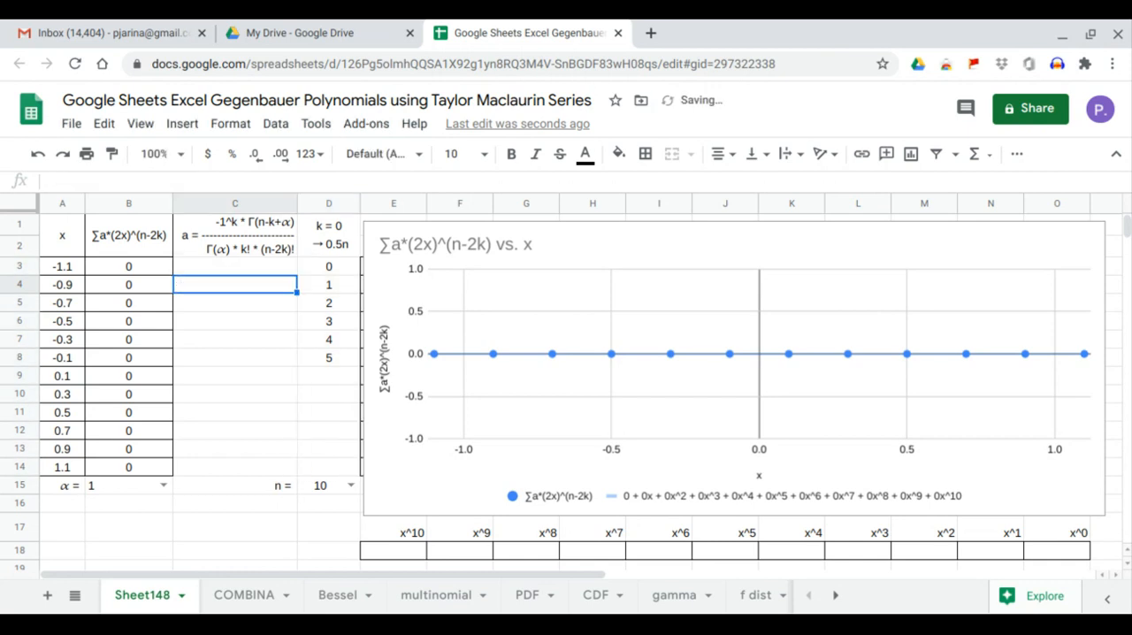
drag(340, 380, 334, 467)
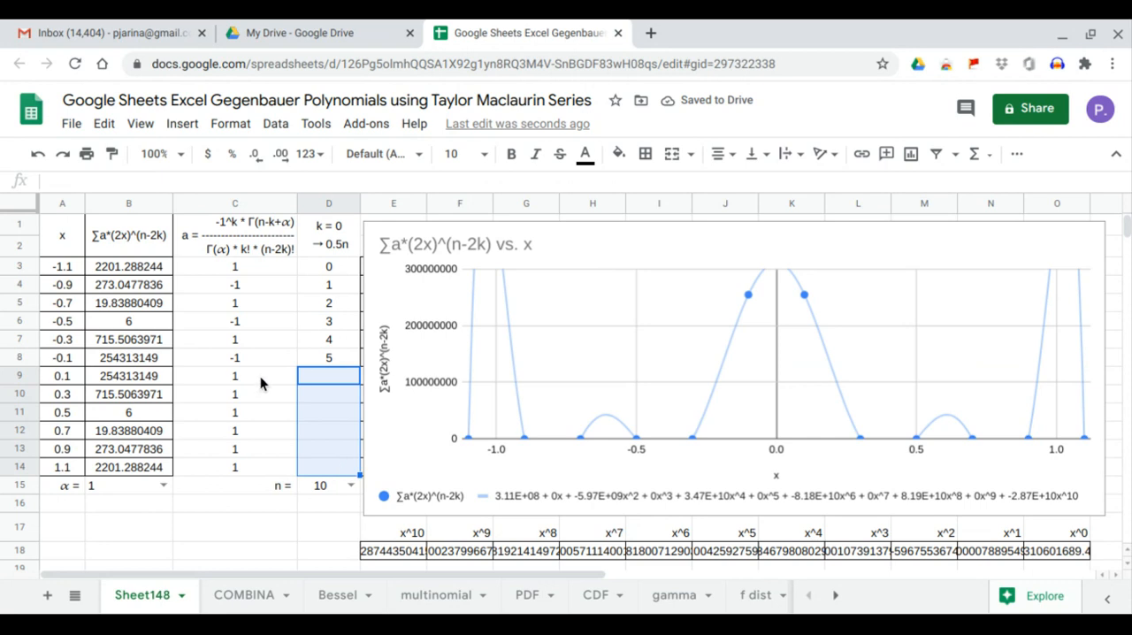
drag(263, 380, 268, 462)
Wrap the sign term in C3 in an IF that returns 0 for blank k values: =ARRAYFORMULA(IF(D3:D14="",0,-1^D3:D14)).
click(240, 264)
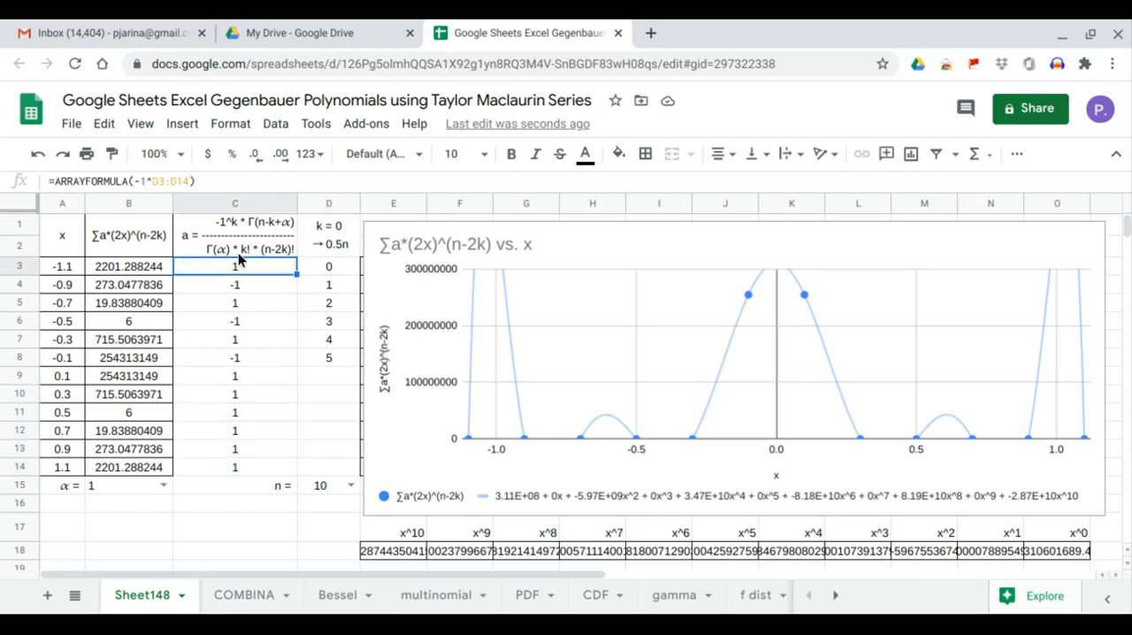
click(136, 180)
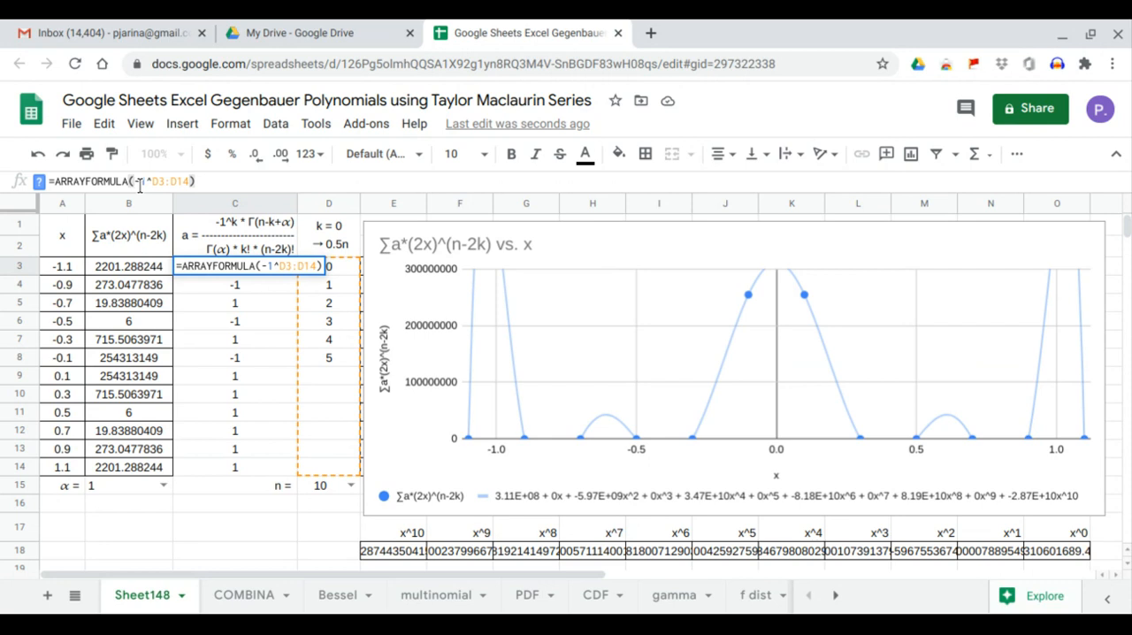
text(IF(,0,)
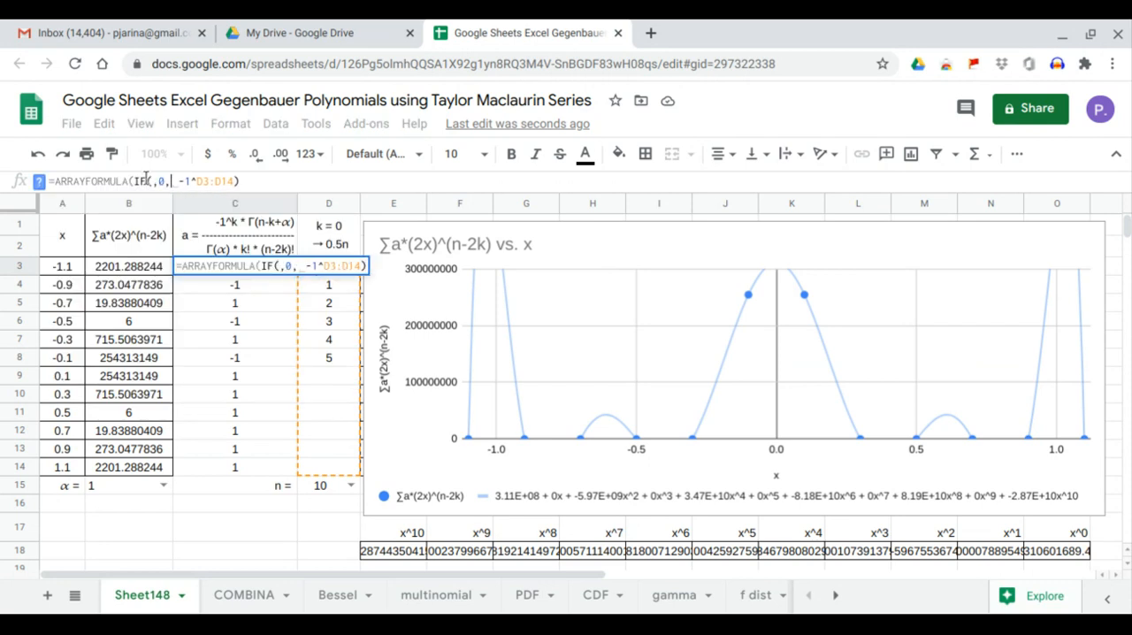
click(152, 180)
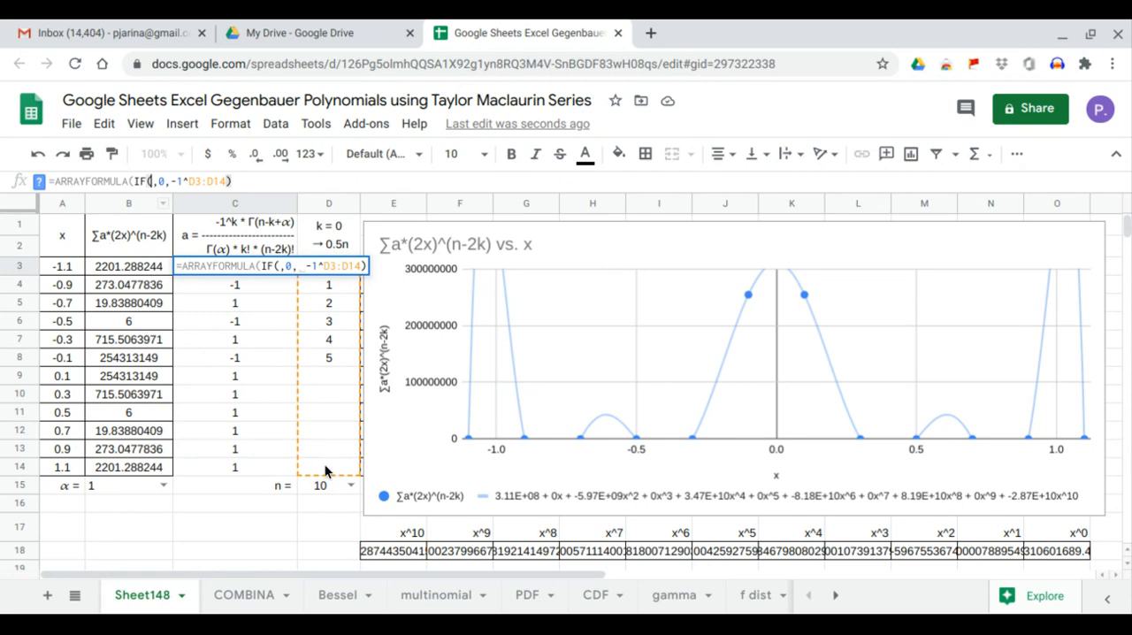
drag(324, 465, 335, 271)
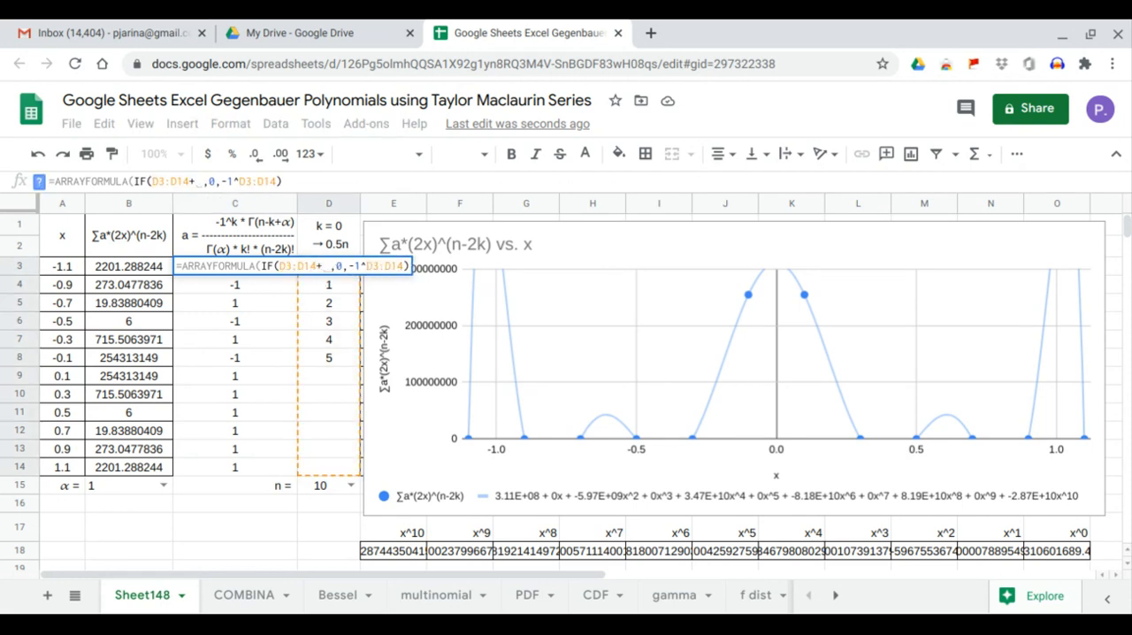
text(=)
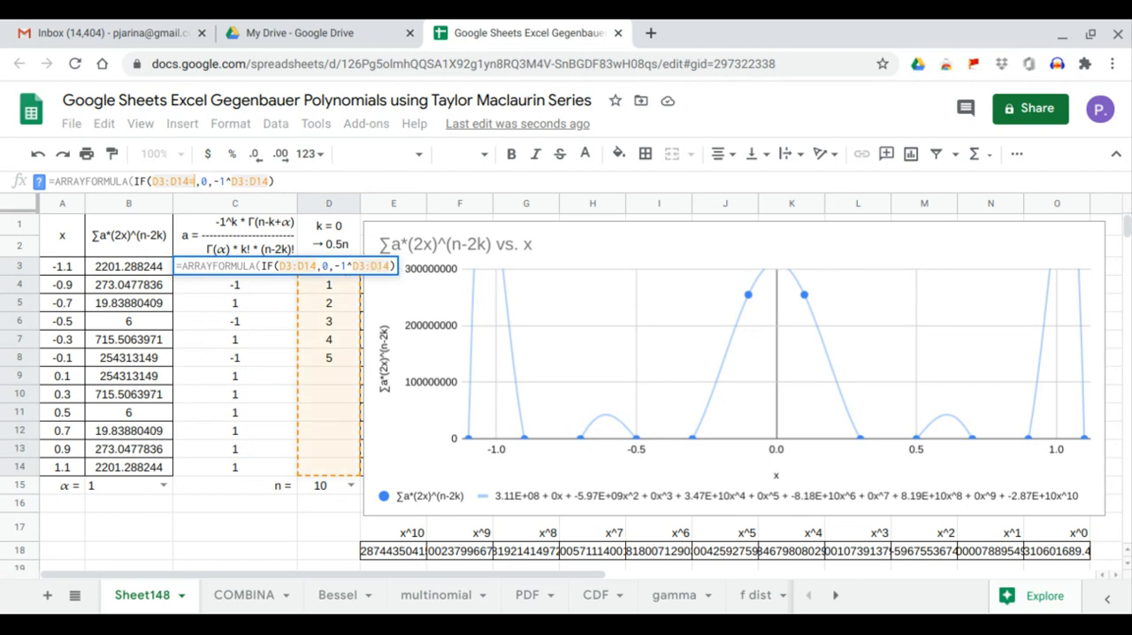
text("")
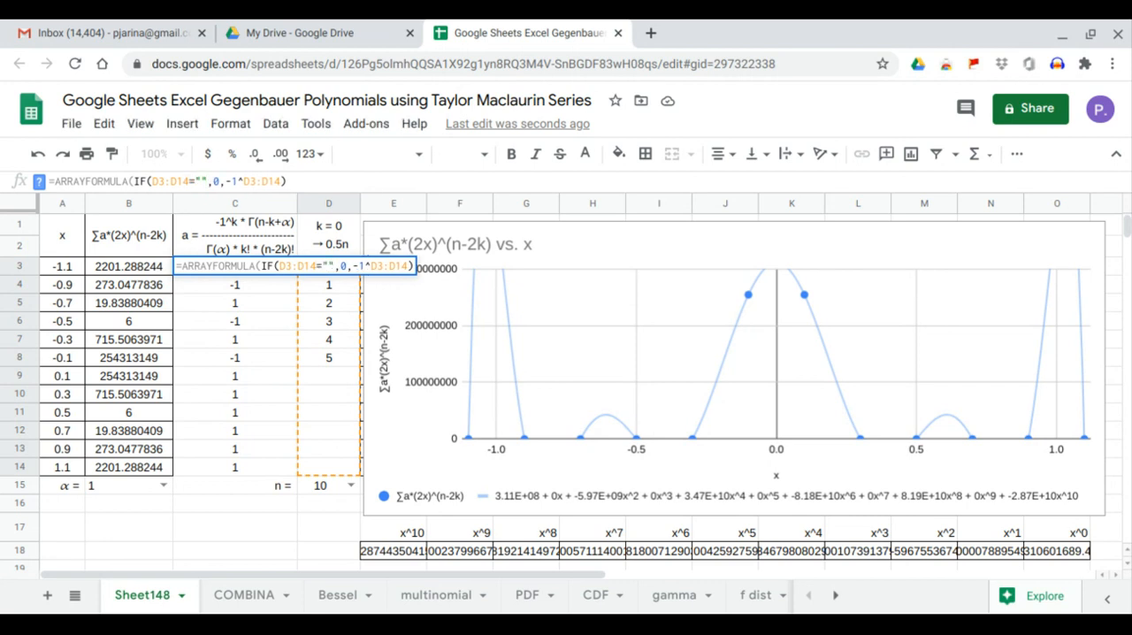
text())
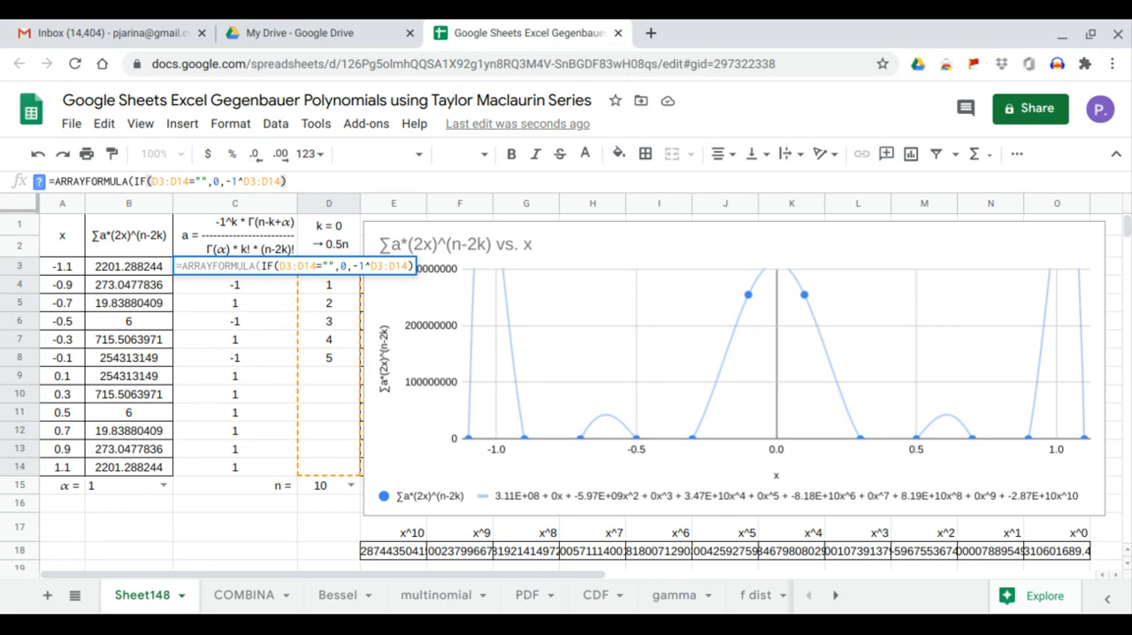
key(Return)
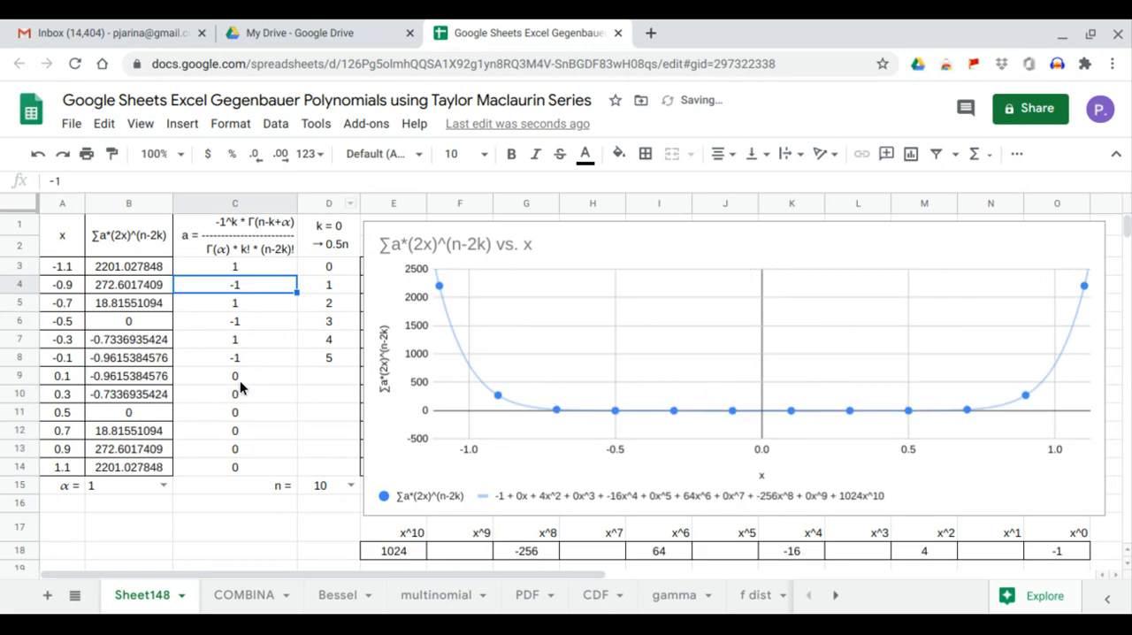
drag(315, 384, 321, 455)
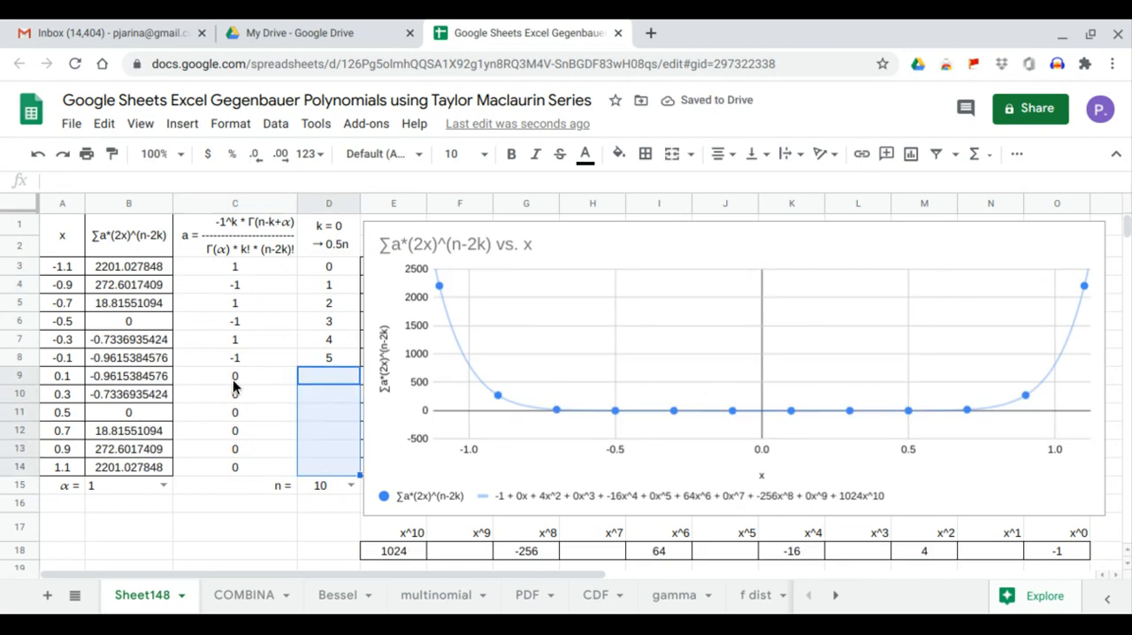
drag(233, 381, 239, 467)
Multiply the sign term in the C3 formula by GAMMA(D15-D3:D14+B15) to complete the coefficient's numerator.
click(236, 265)
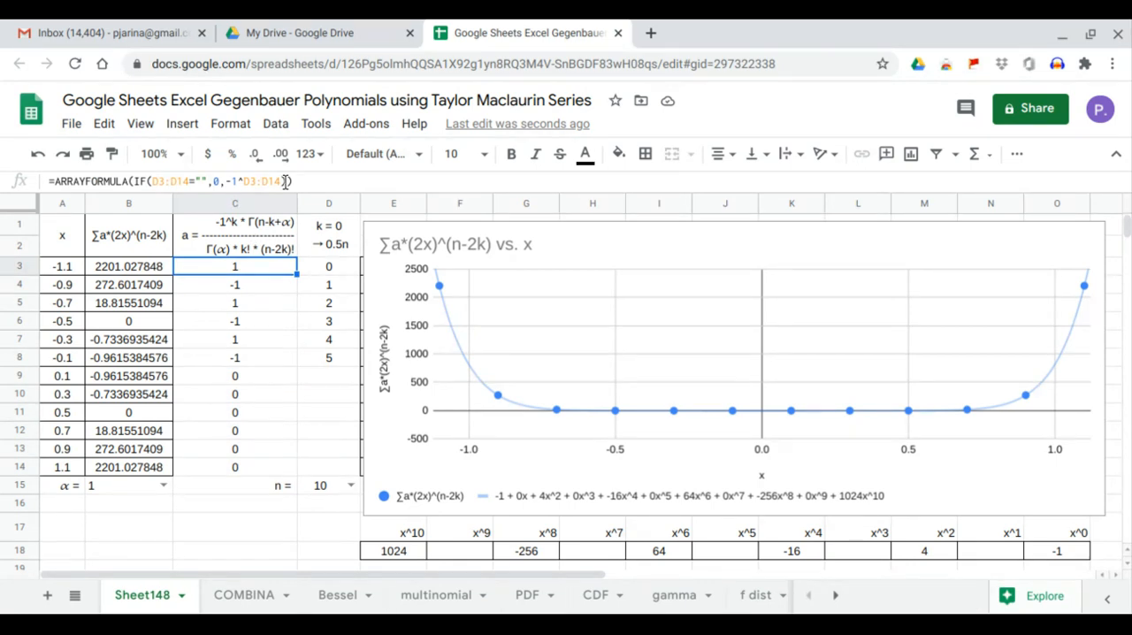
click(285, 182)
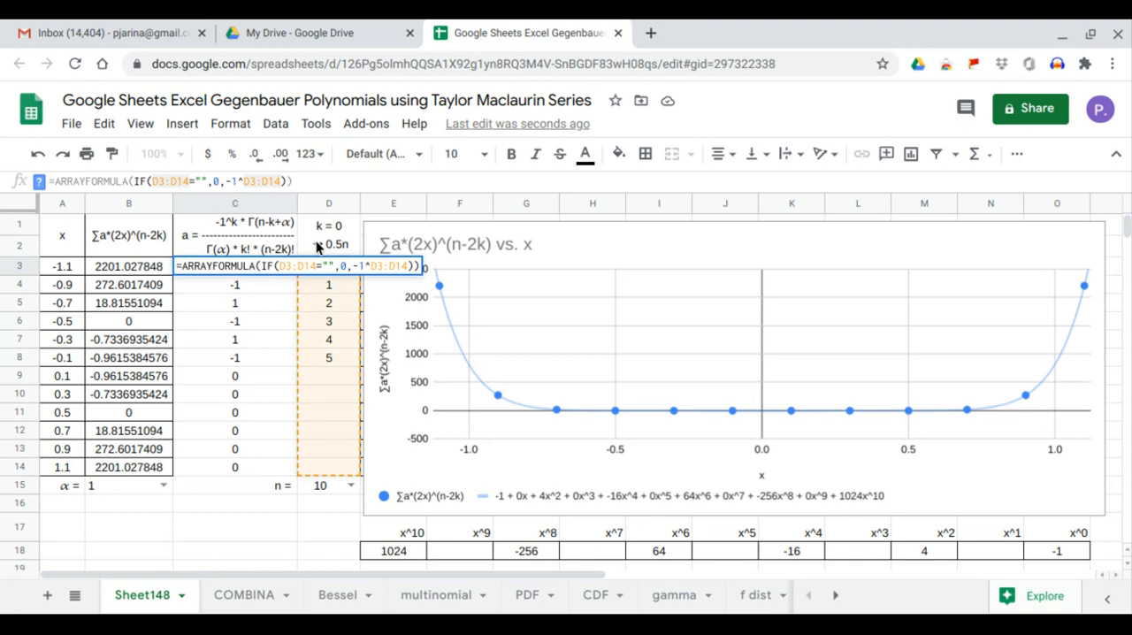
text(*)
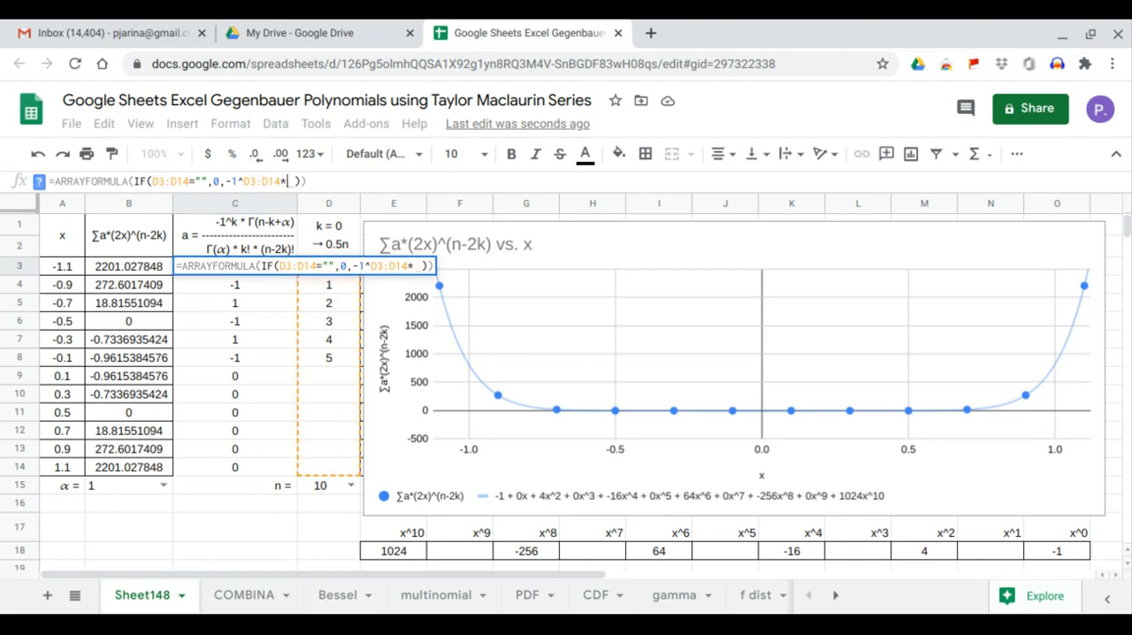
text(gamma()
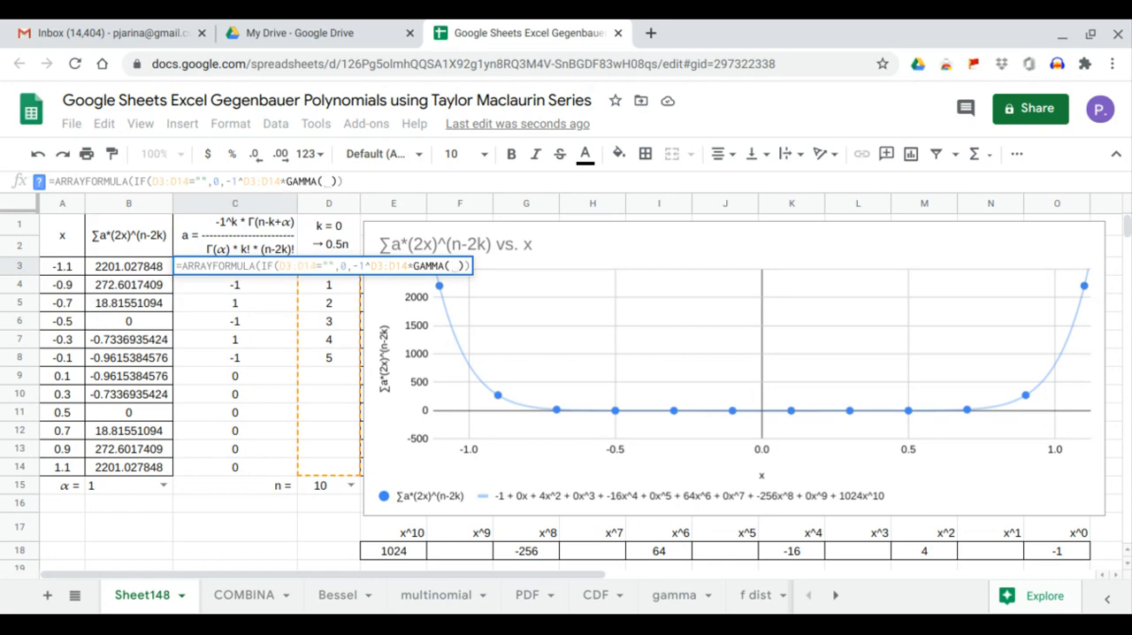
click(332, 487)
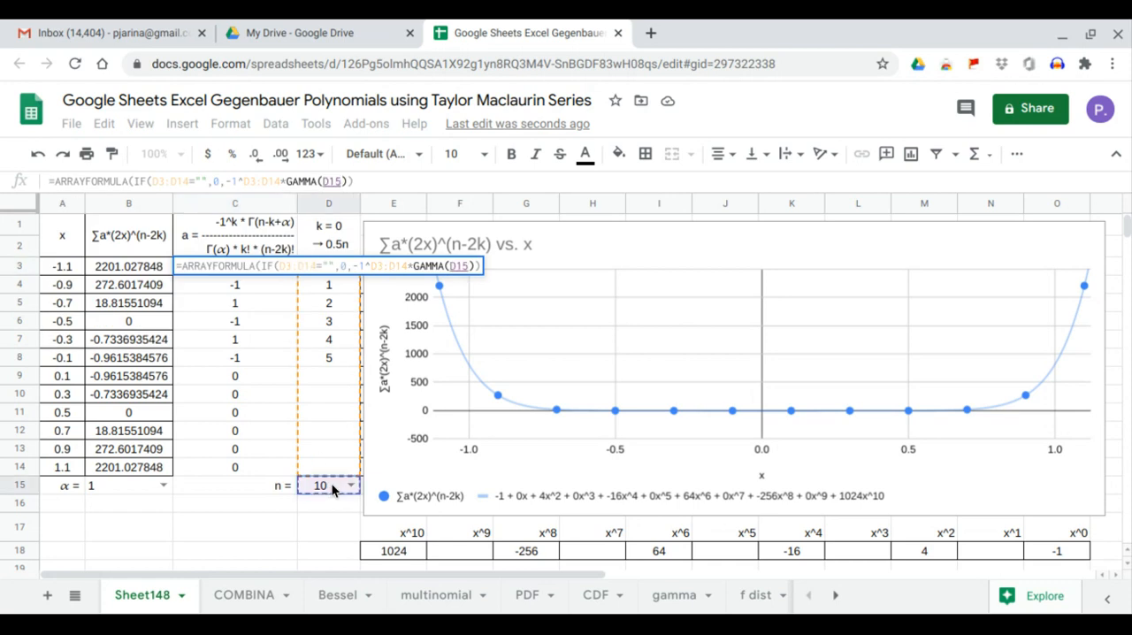
text(-)
drag(334, 469, 342, 271)
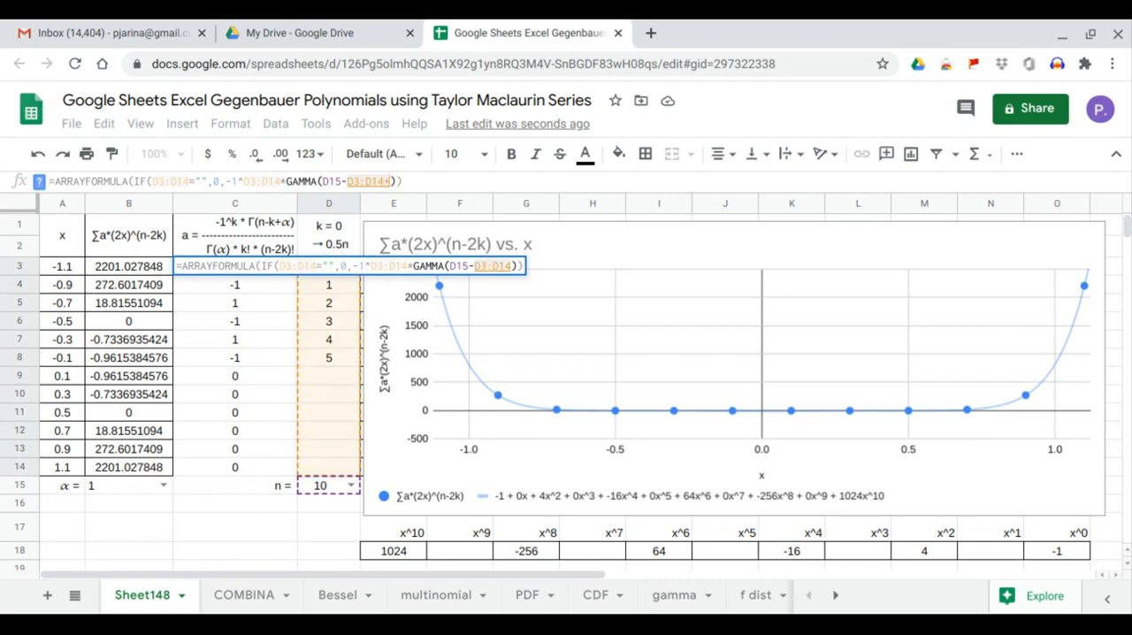
text(+)
click(101, 487)
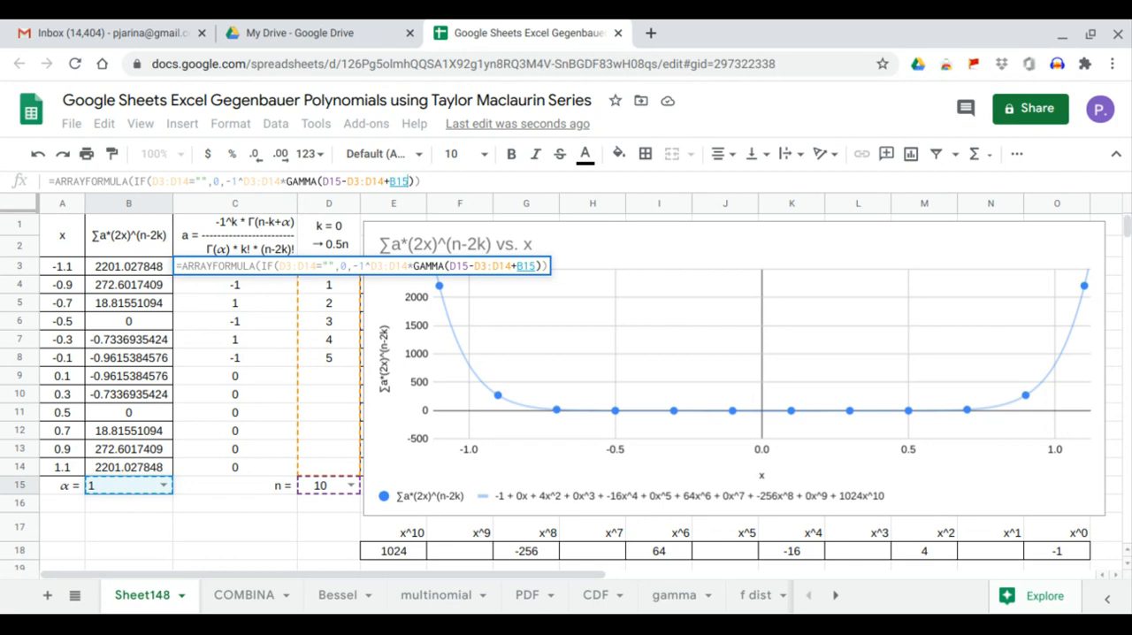
text())
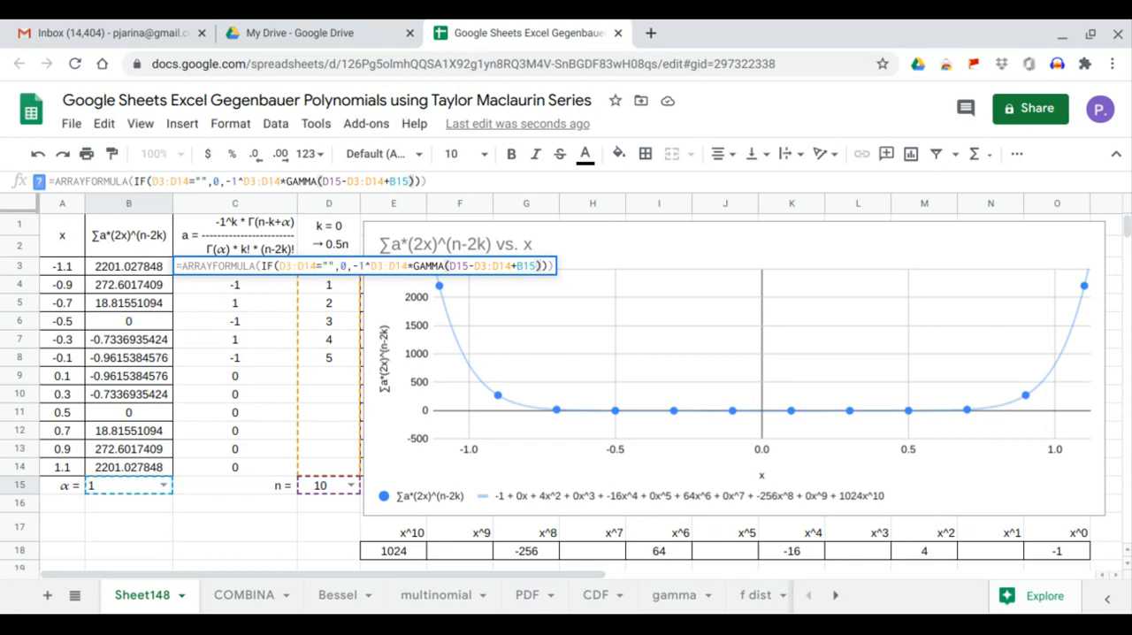
key(Return)
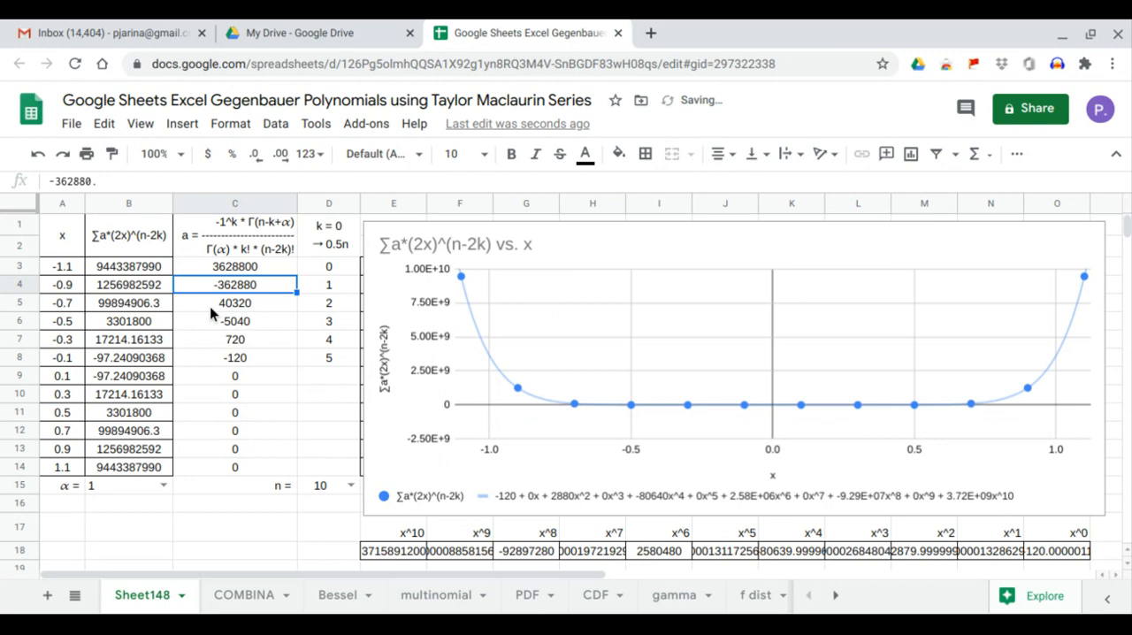
Extend the C3 coefficient formula with a denominator starting with the gamma of α: /(GAMMA(B15).
click(255, 266)
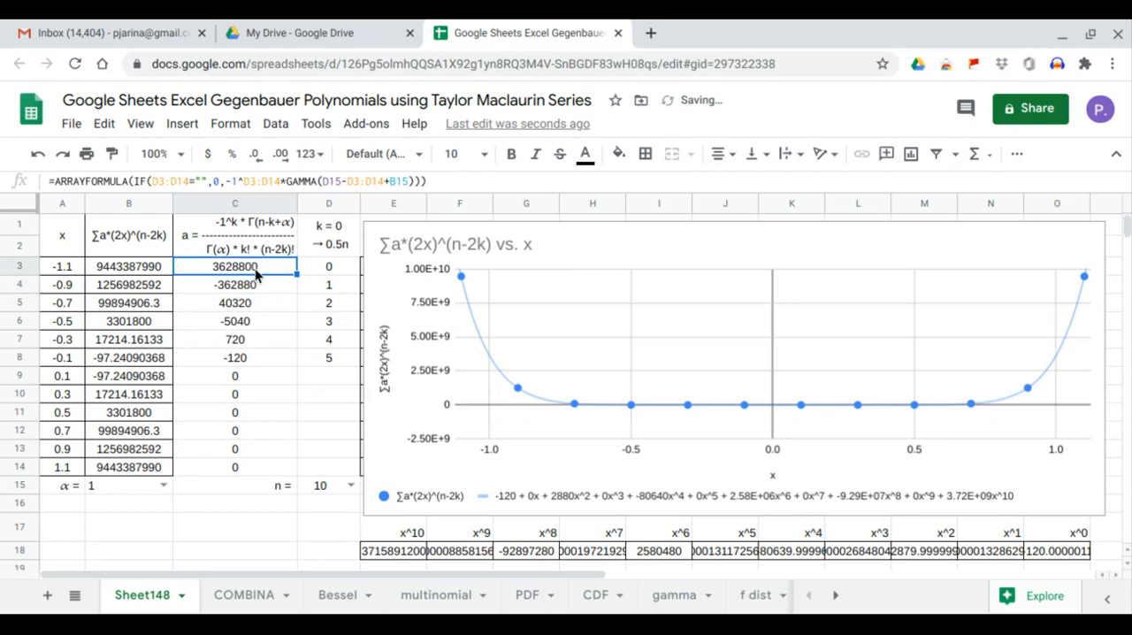
click(412, 181)
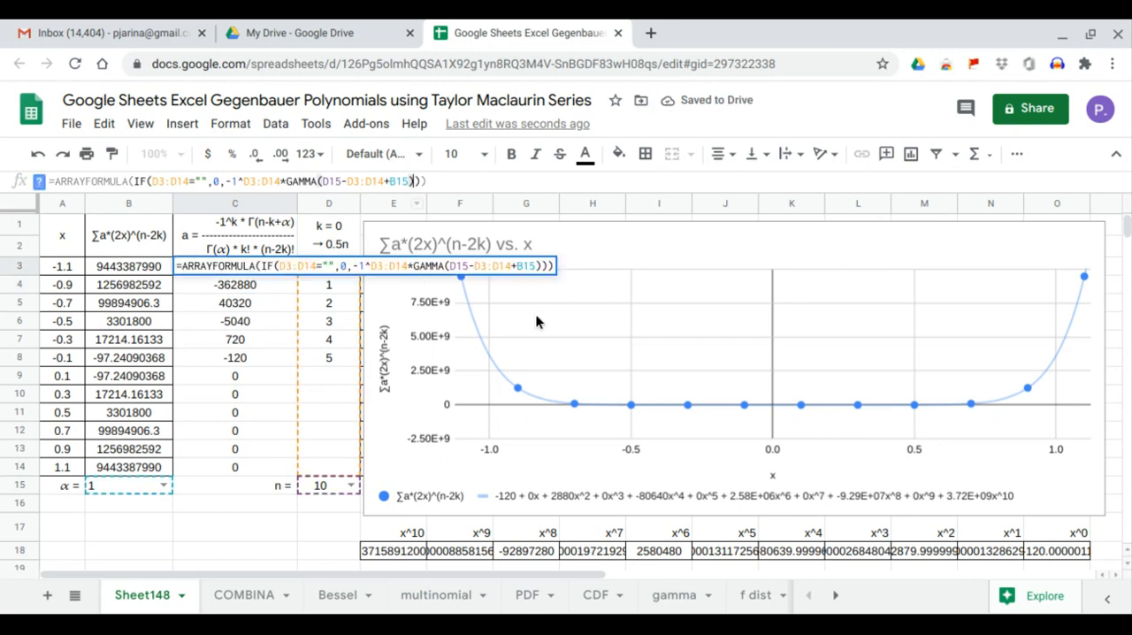
text(/()
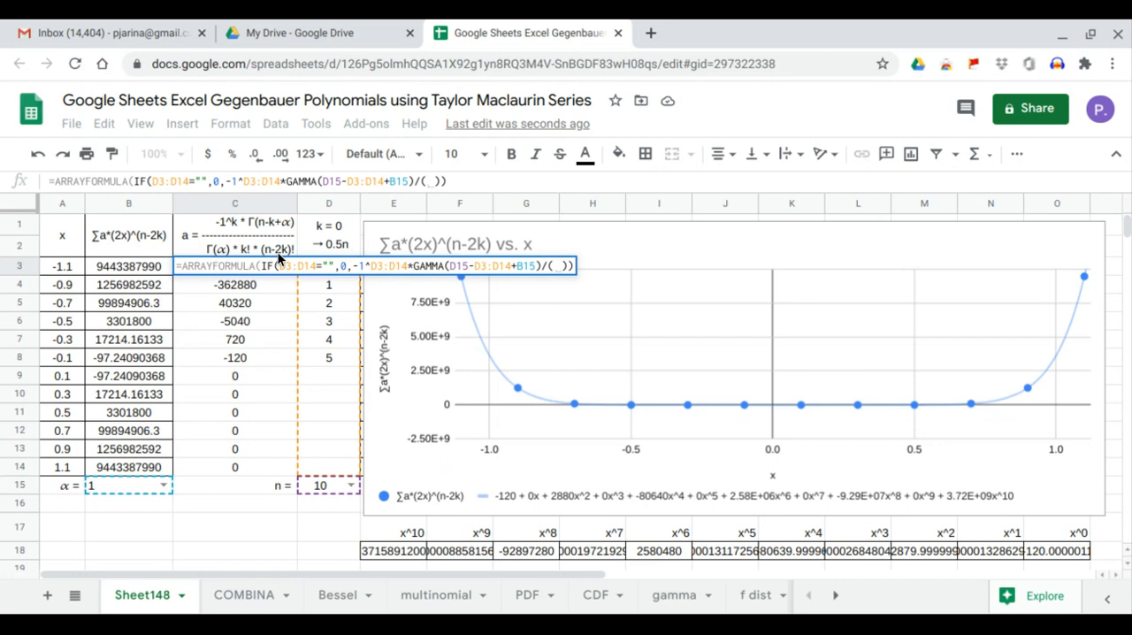
text(gamma()
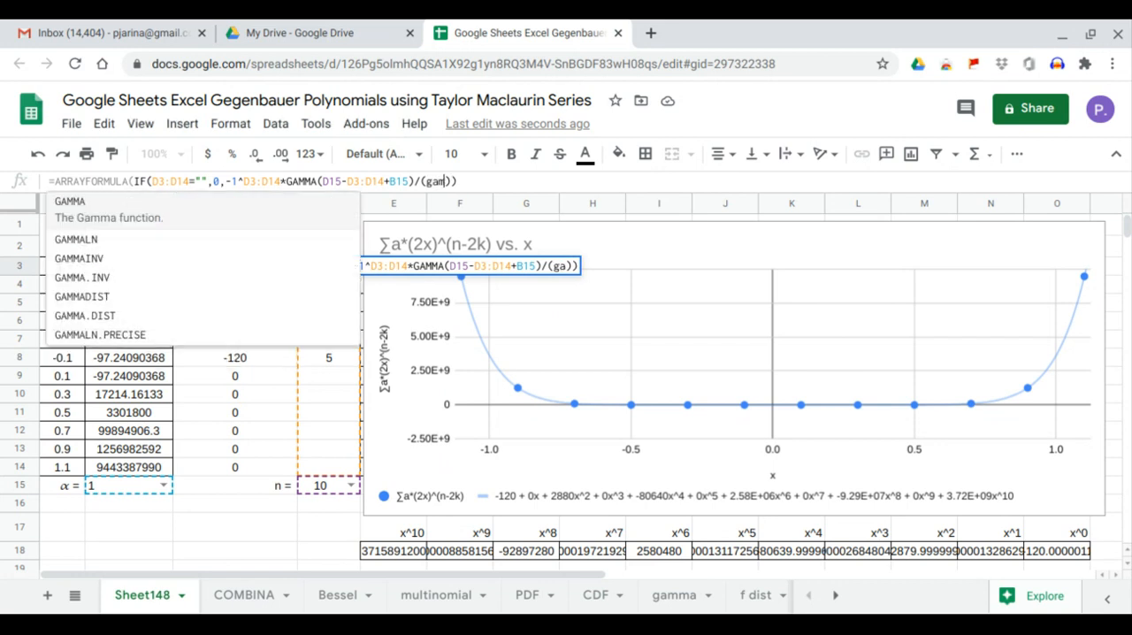
click(135, 488)
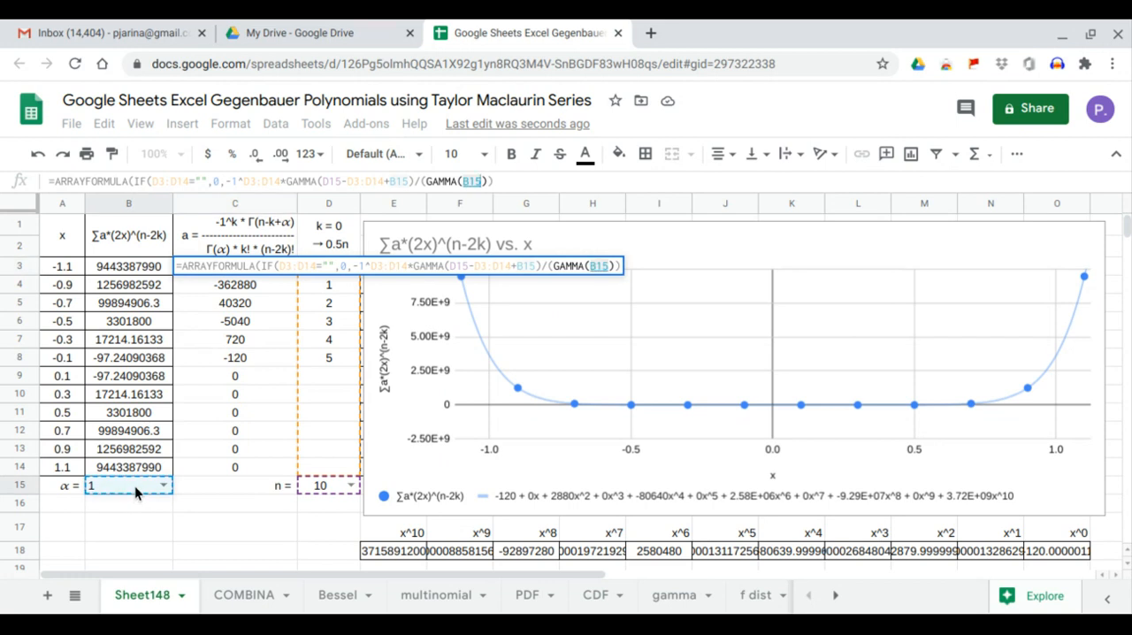
text()*)
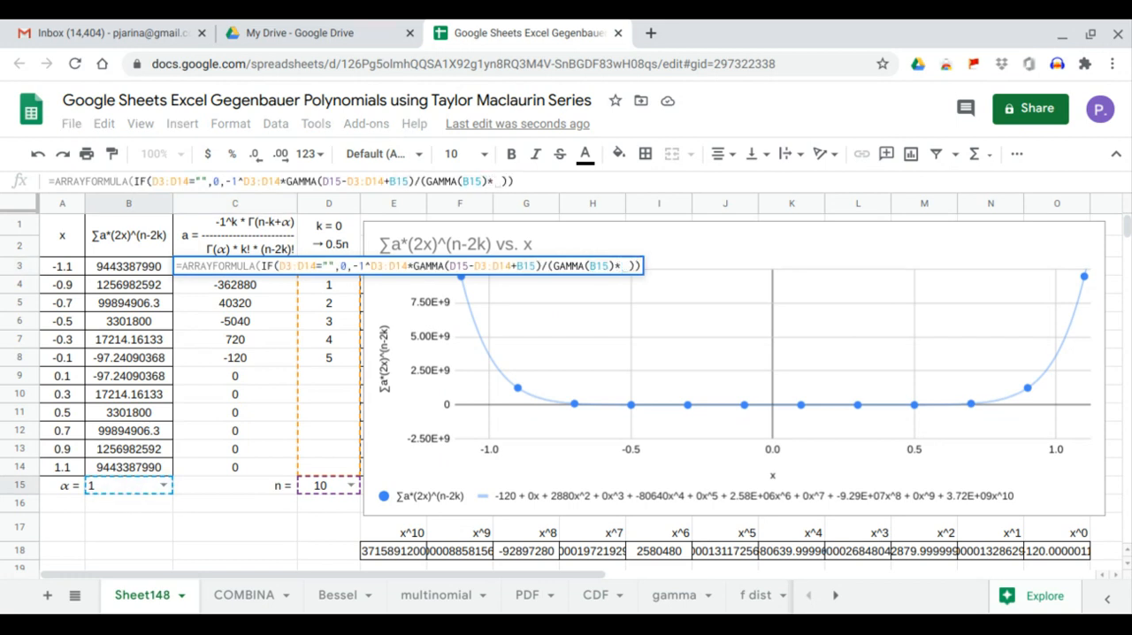
text(FACT()
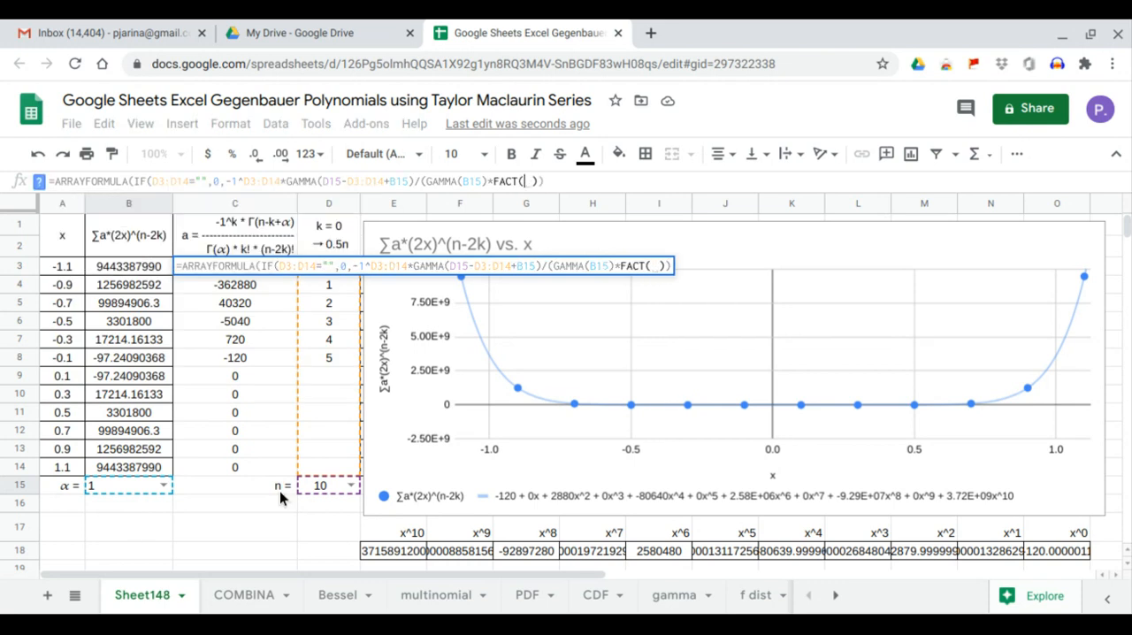
Multiply the denominator in the C3 formula by the factorial of k, FACT(D3:D14).
drag(326, 468, 328, 449)
drag(323, 390, 331, 282)
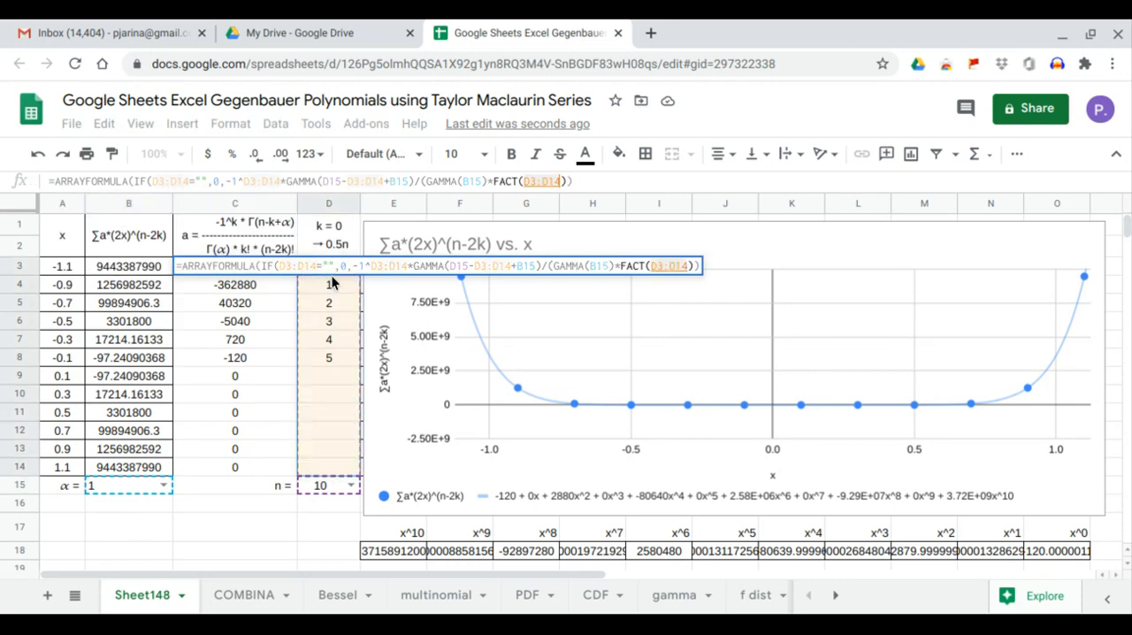
Multiply the denominator by FACT(D15-2*D3:D14) and commit the completed coefficient formula in C3.
text()*)
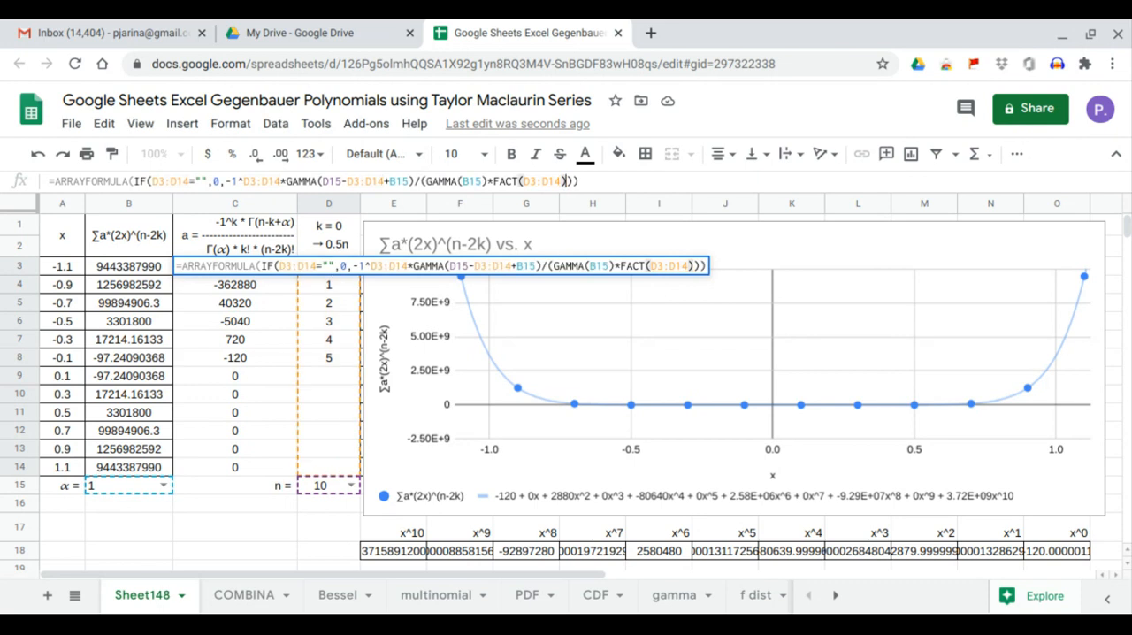
text(FACT()
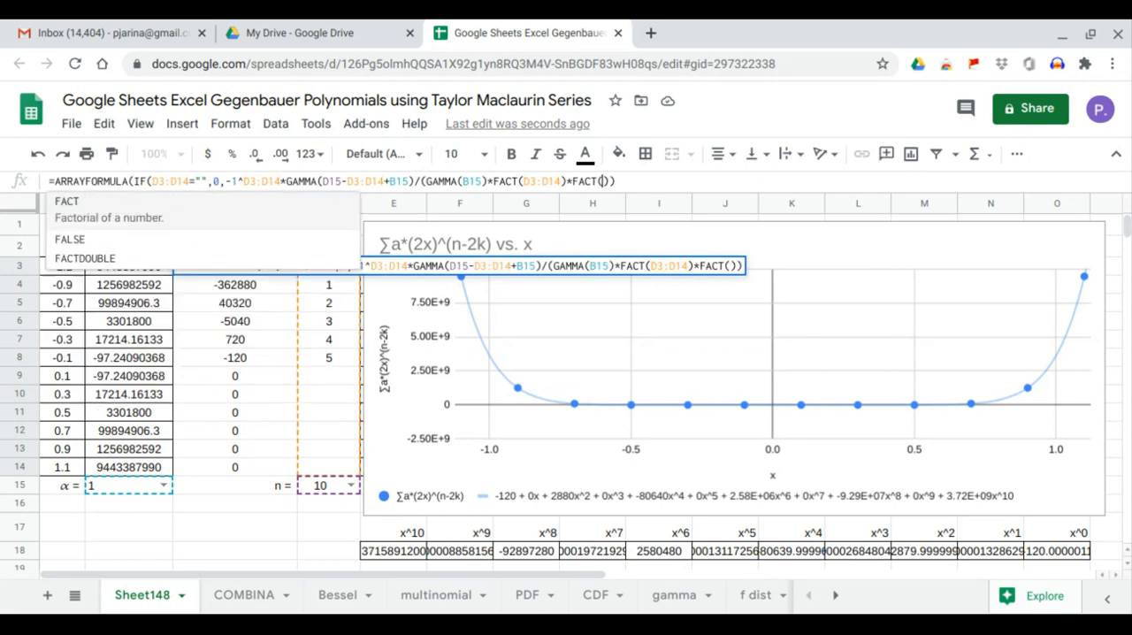
click(338, 481)
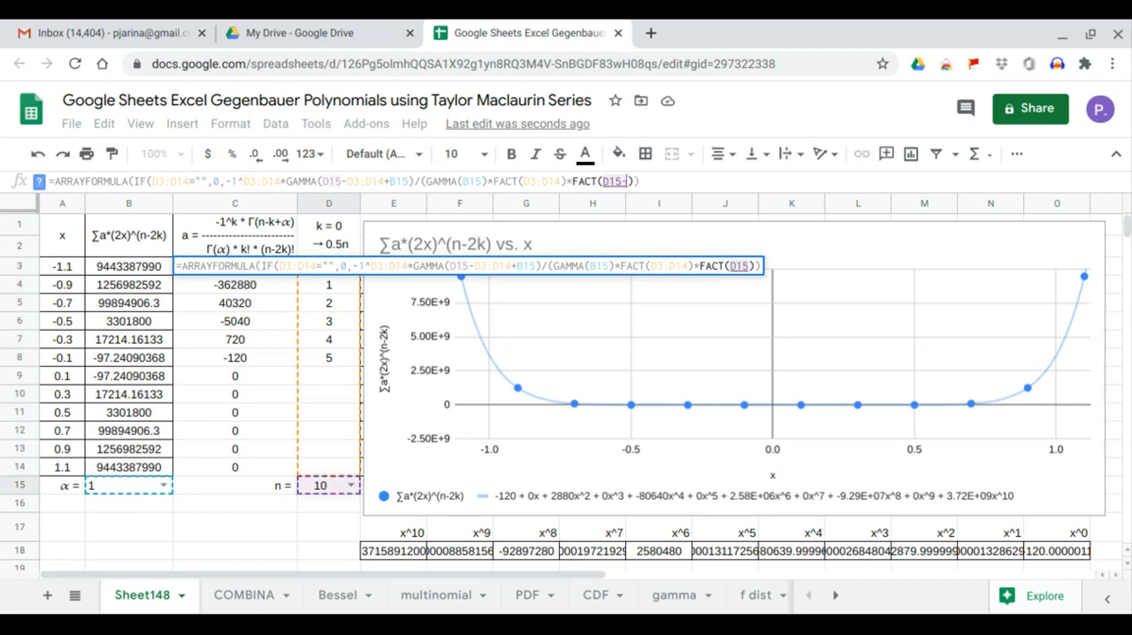
text(-2*)
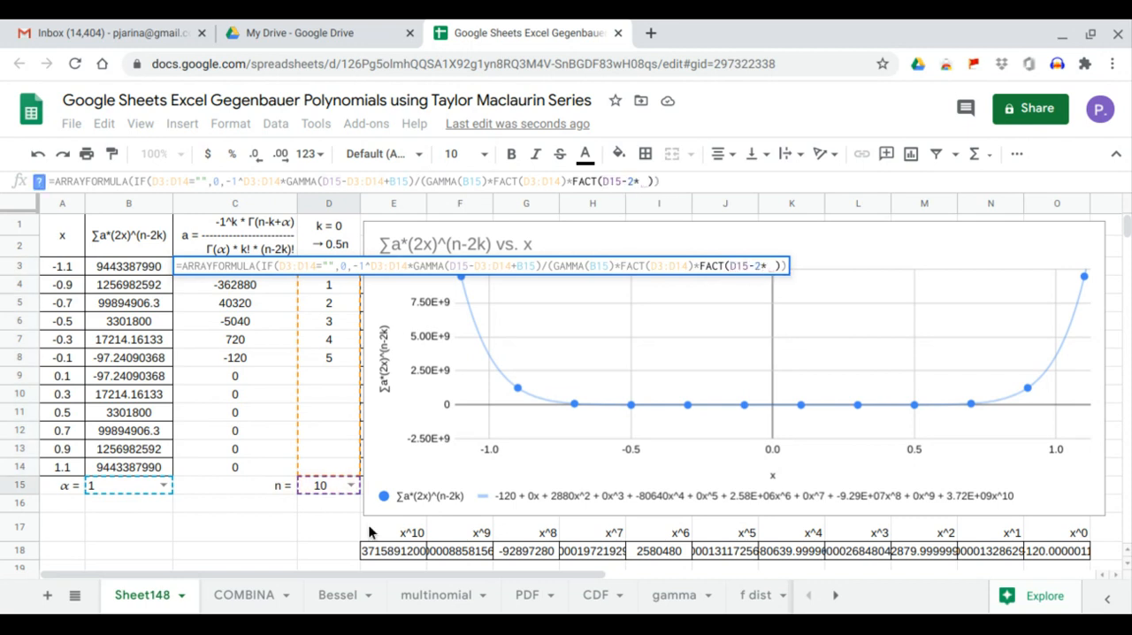
drag(323, 467, 347, 282)
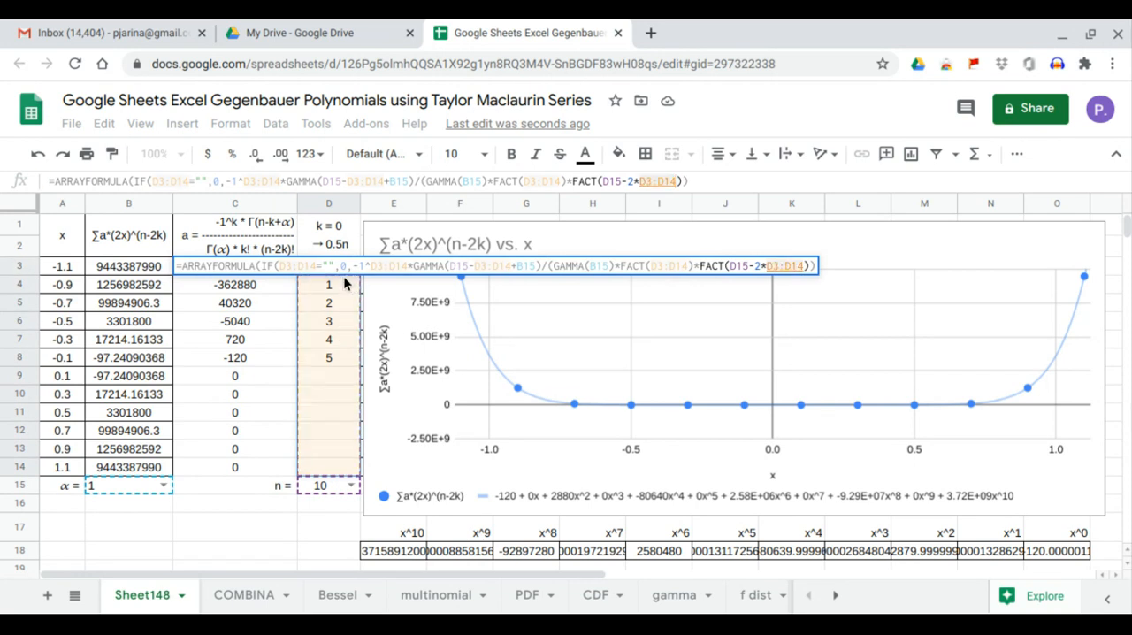
key(Return)
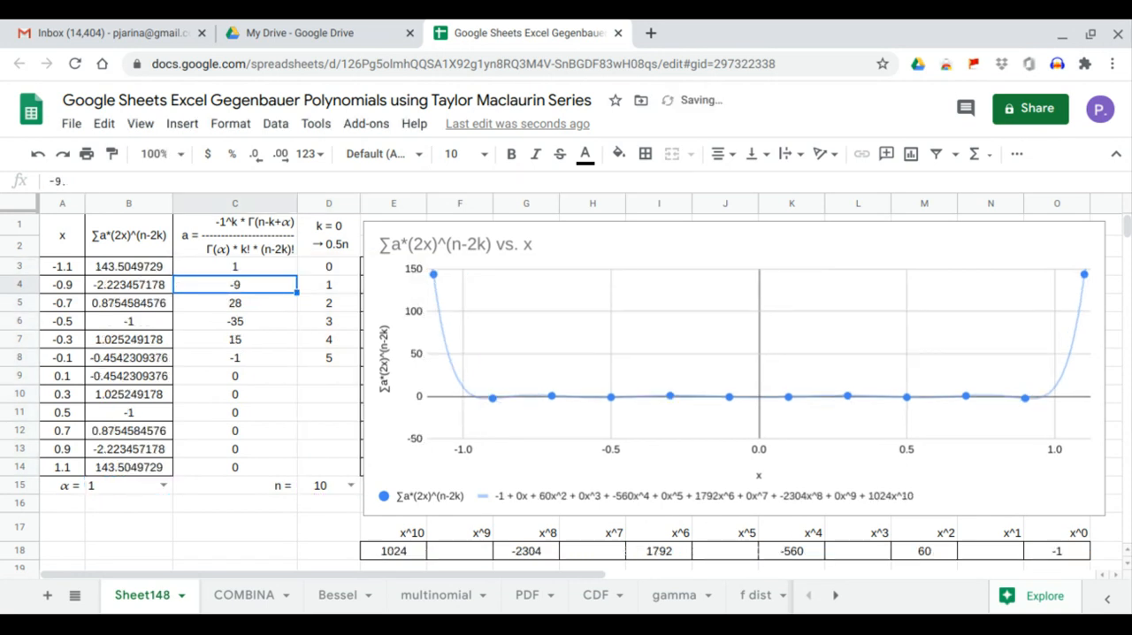
Set n to 0 in D15 and inspect the x^0 coefficient in O18.
click(350, 485)
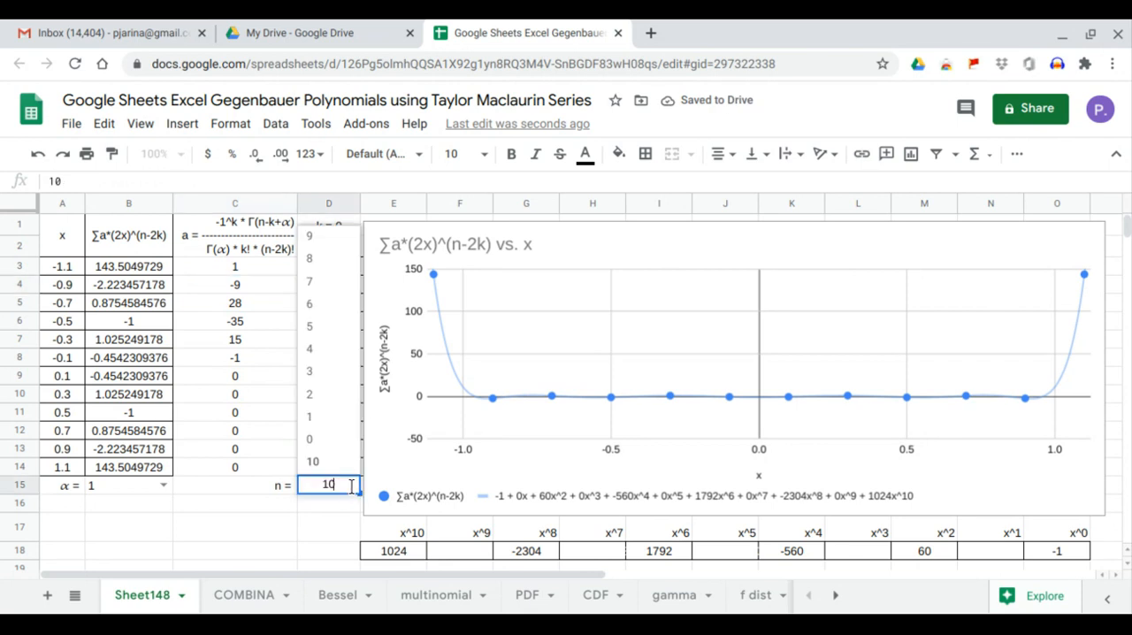
click(336, 451)
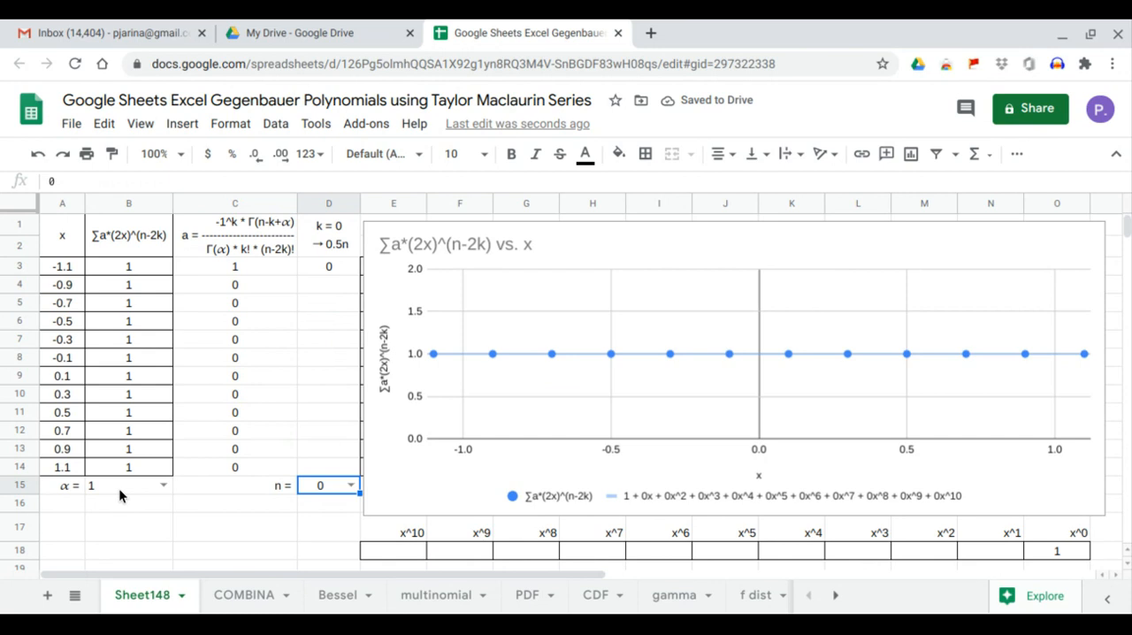
click(1042, 552)
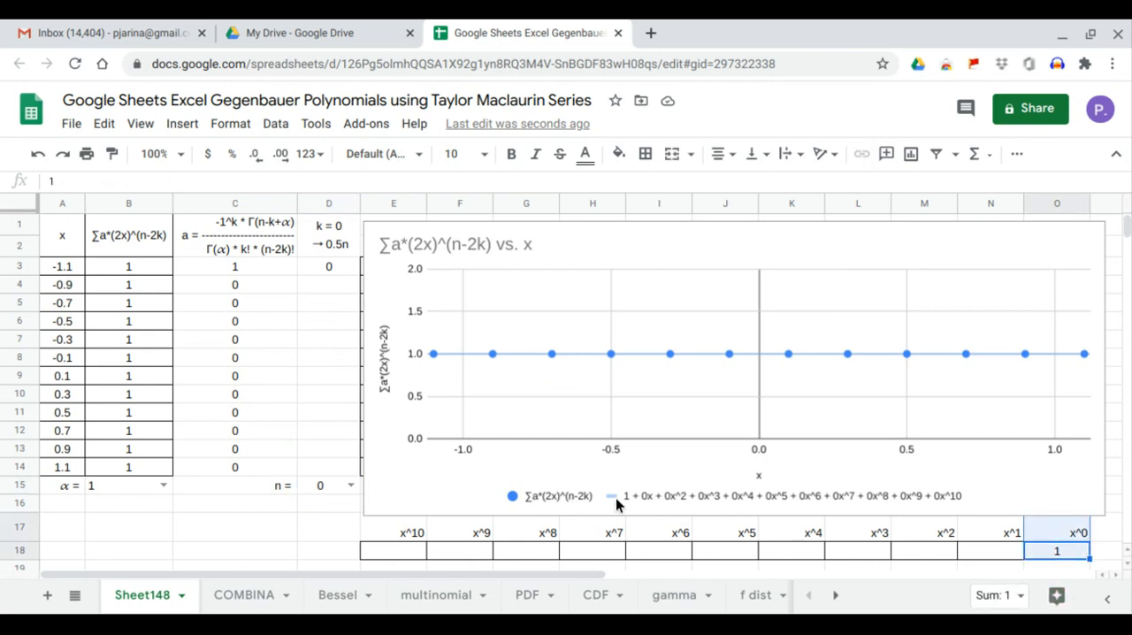
Try α values 2 and 3 in B15 for the n = 0 polynomial.
click(164, 485)
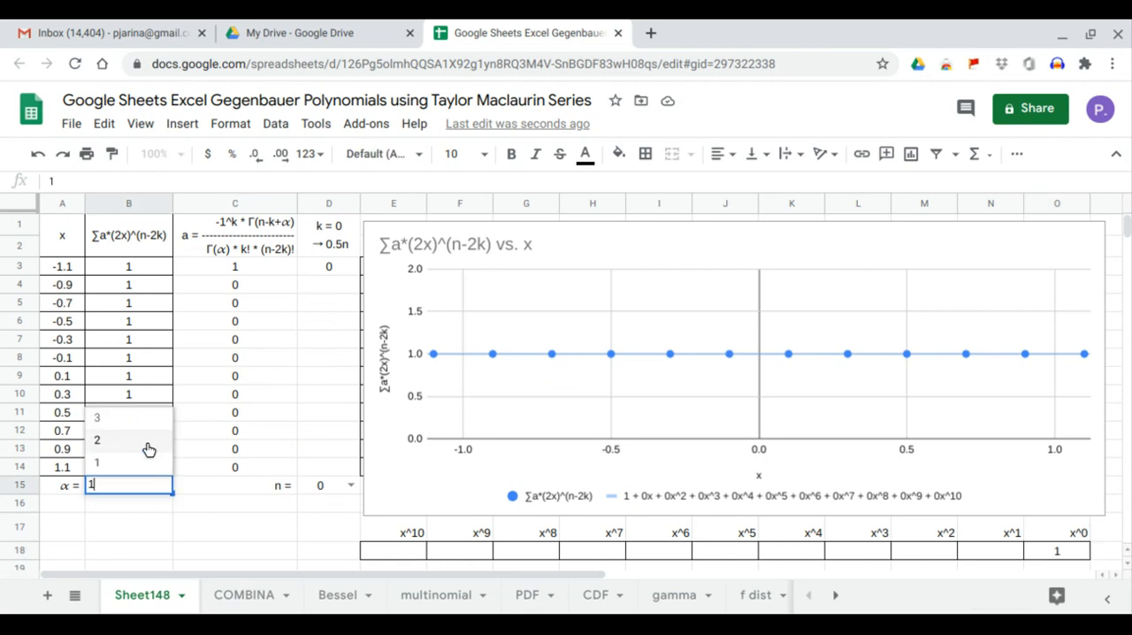
click(149, 449)
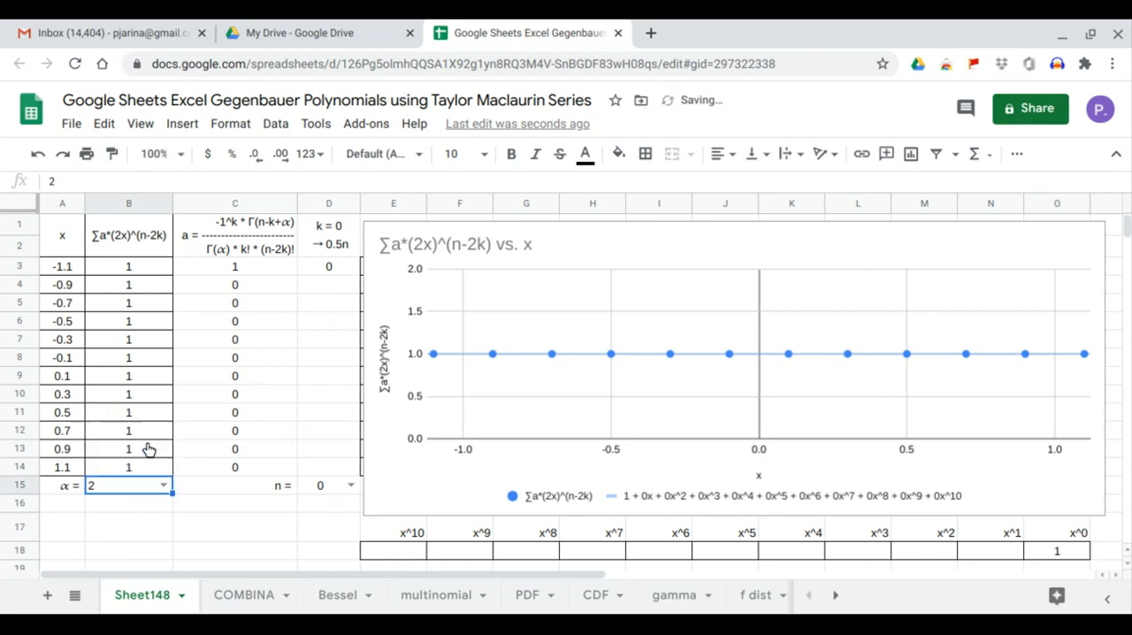
click(164, 488)
click(151, 433)
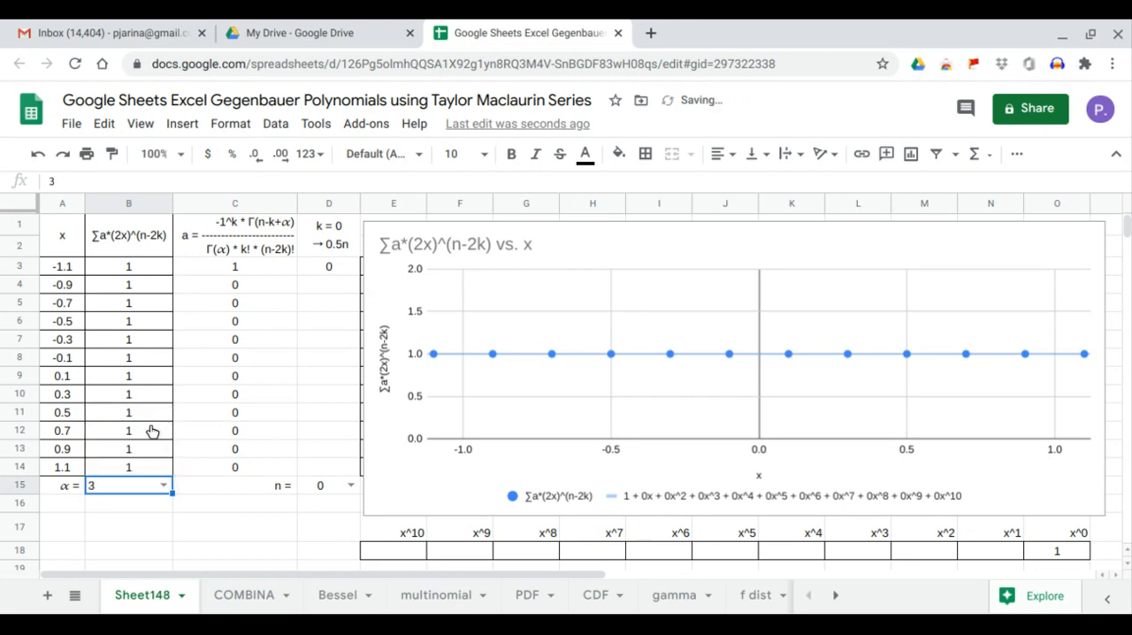
Set n to 1 and α to 1, and inspect the x^1 coefficient in N18.
click(350, 485)
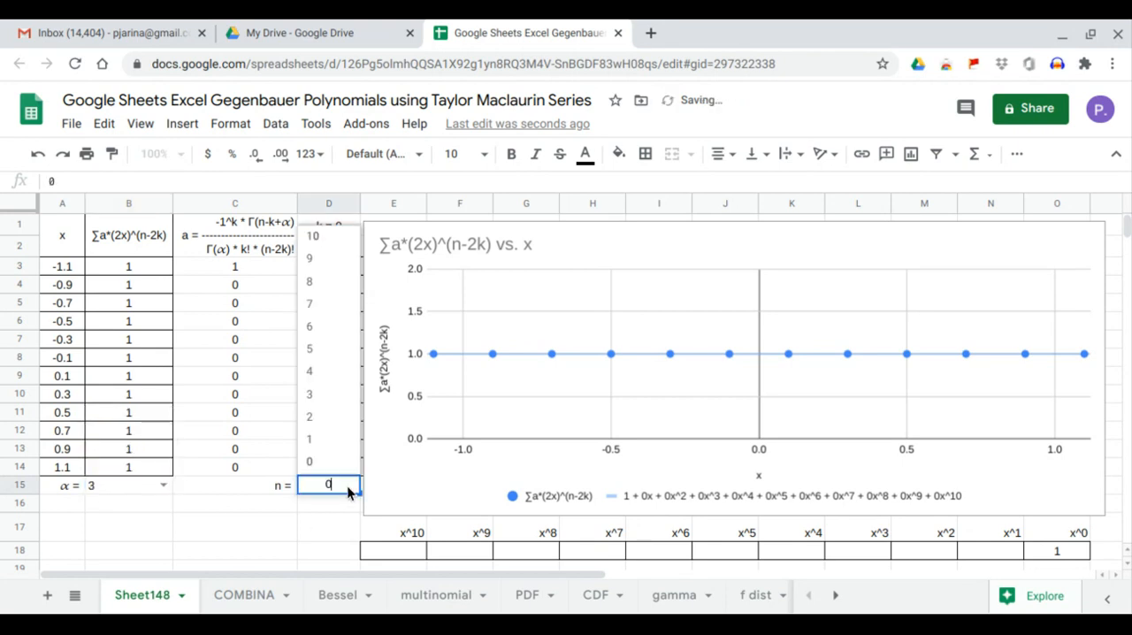
click(344, 439)
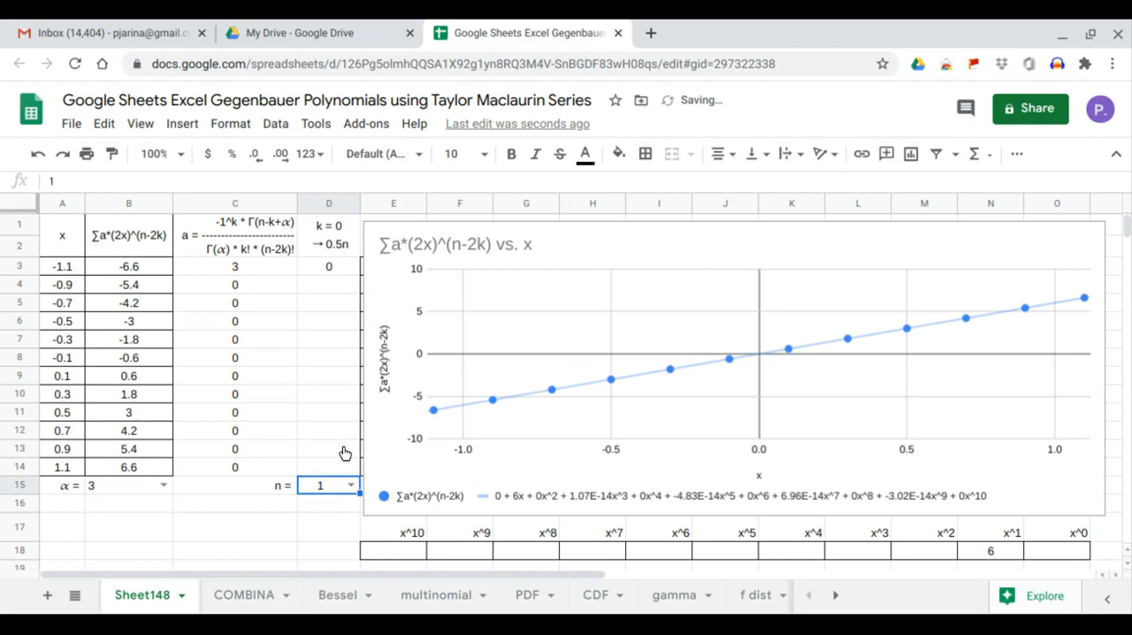
click(167, 490)
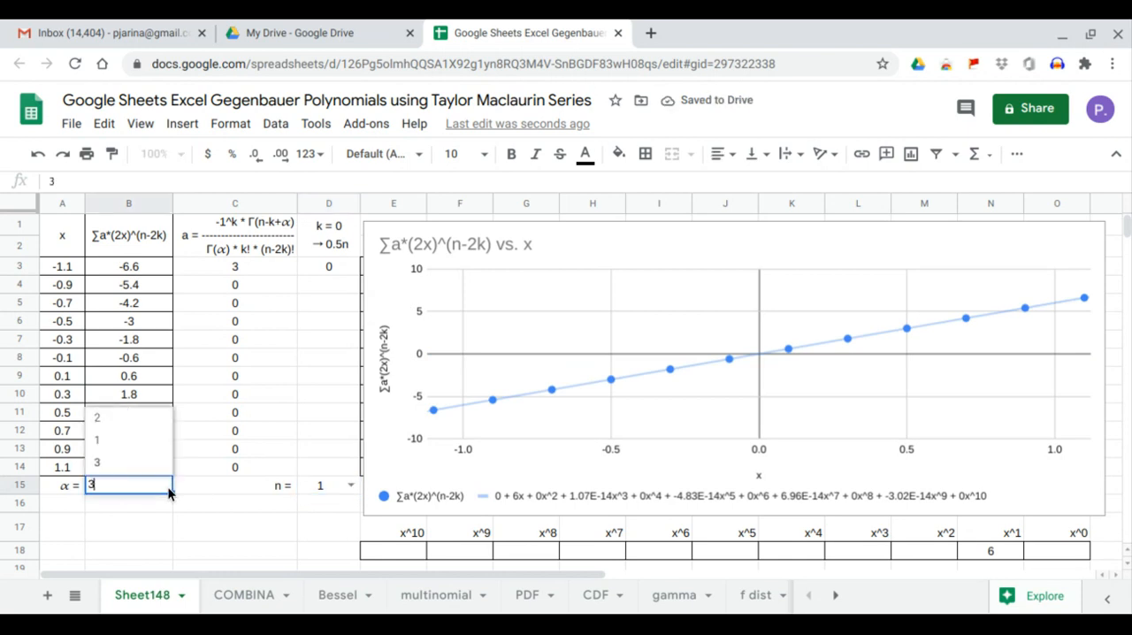
click(154, 437)
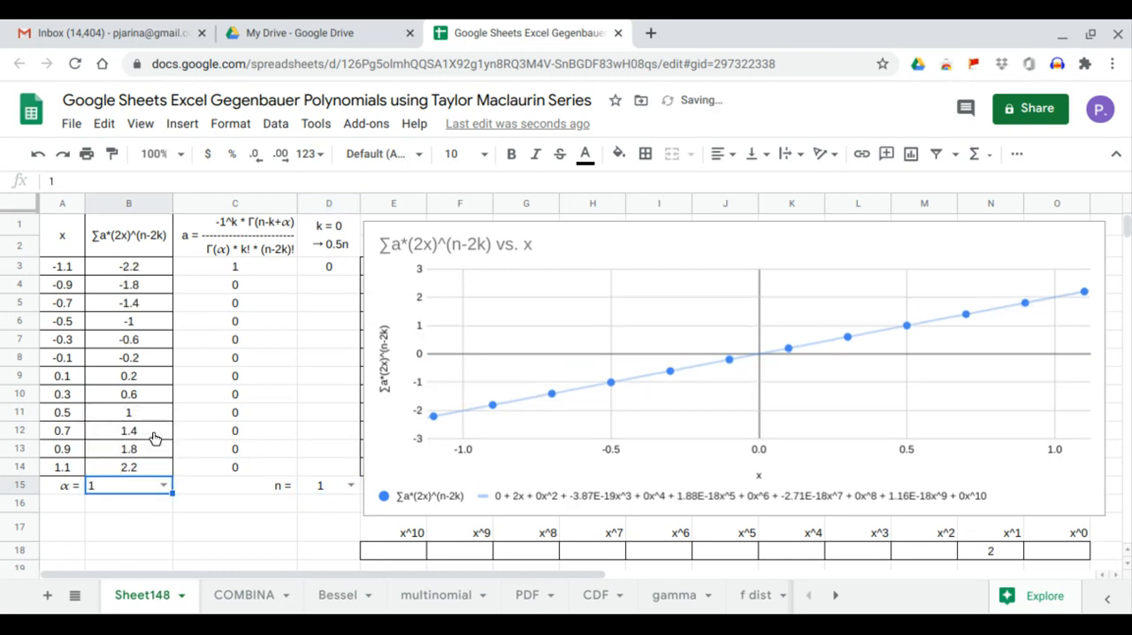
click(1000, 544)
drag(1001, 539, 1005, 536)
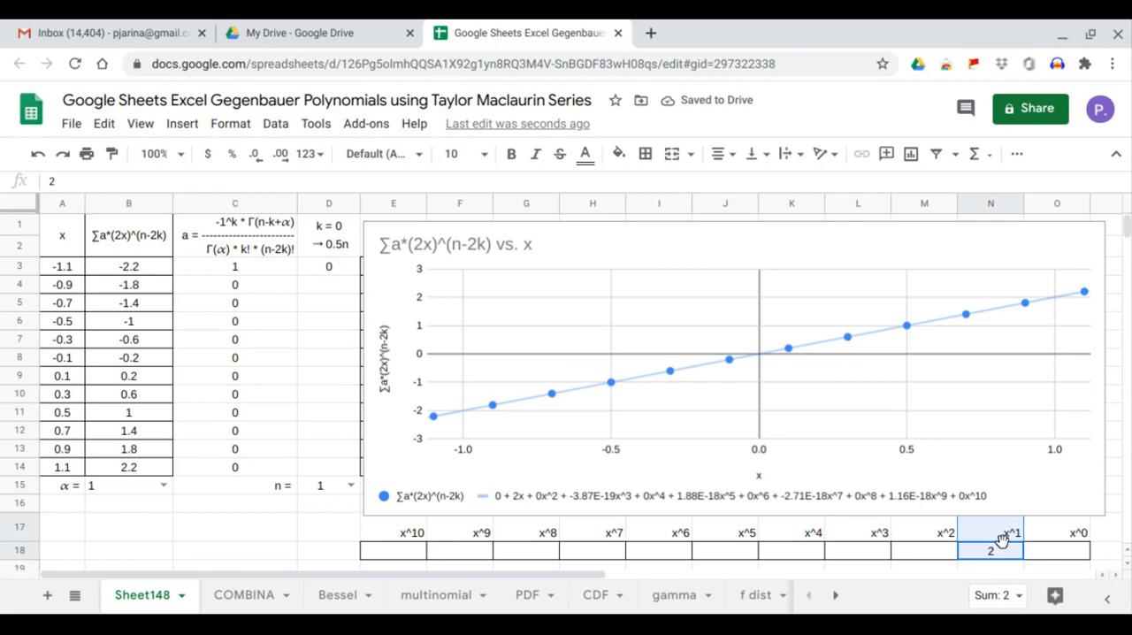
Try α values 2 and 3 in B15 for the n = 1 polynomial, checking the x^1 coefficient in N18.
click(166, 485)
click(147, 448)
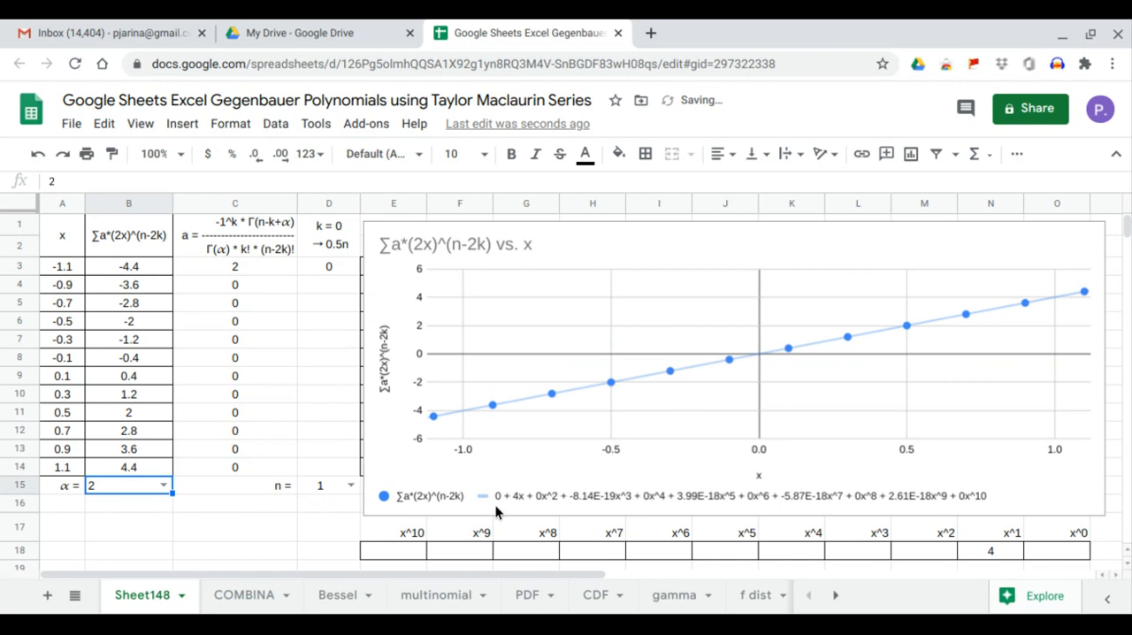
click(979, 555)
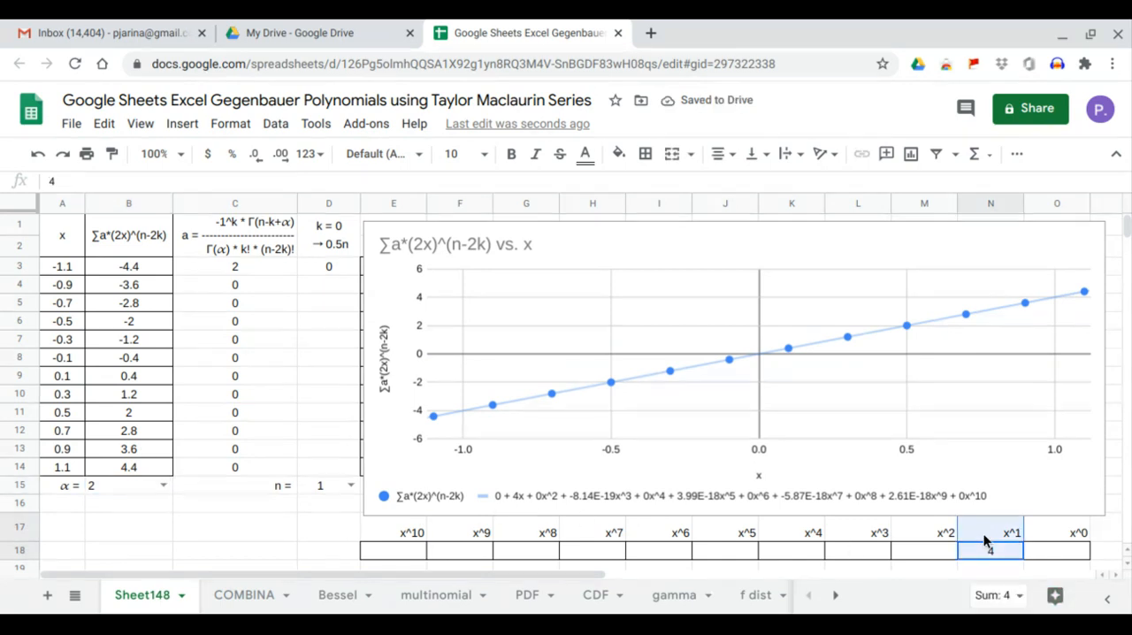
click(165, 484)
click(152, 432)
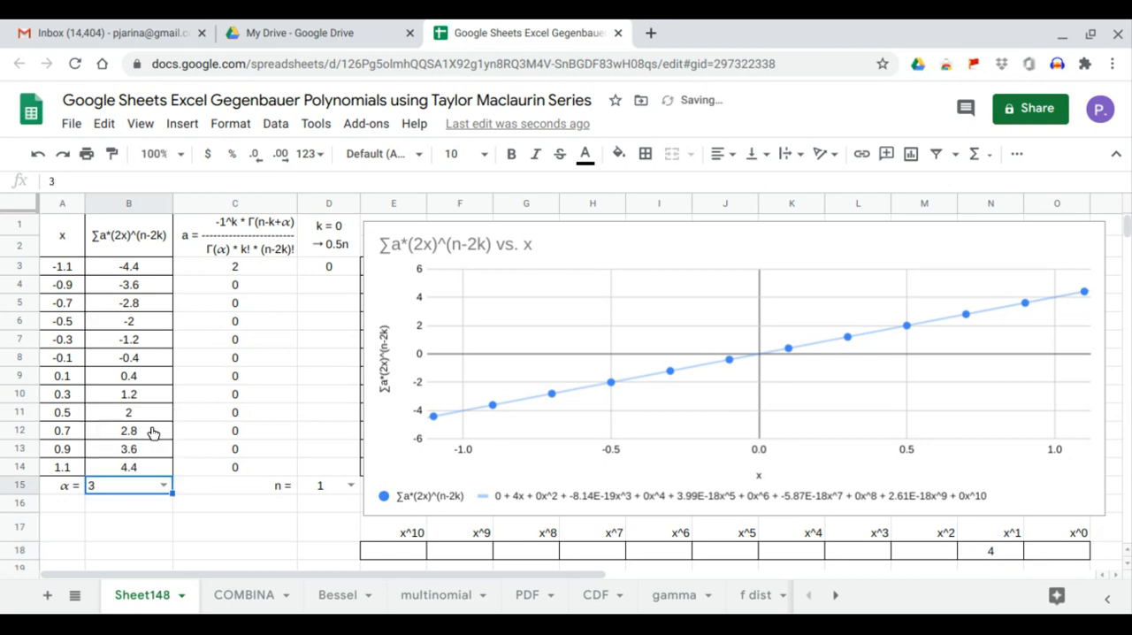
Set n to 2 and α to 1, and inspect the x^0 and x^2 coefficients in row 18.
click(350, 485)
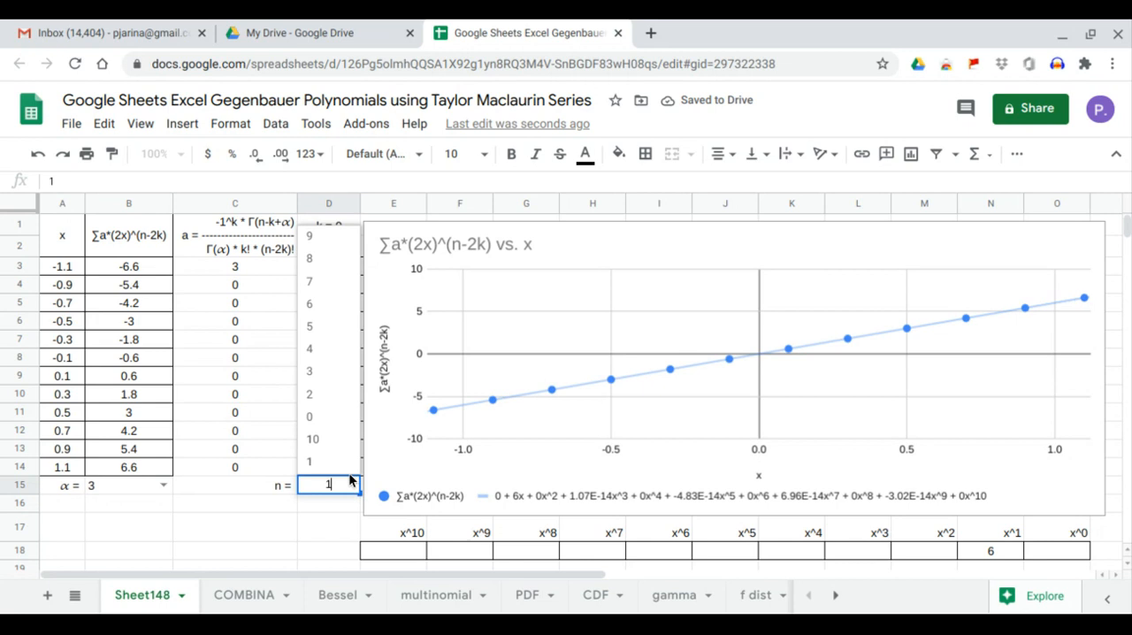
click(344, 403)
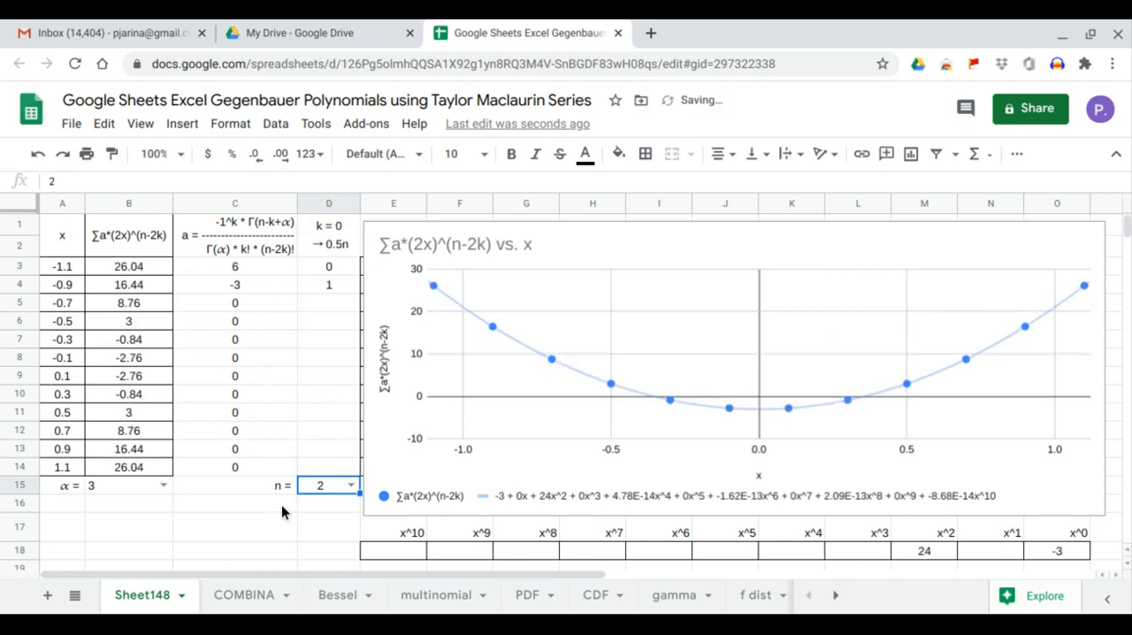
click(165, 485)
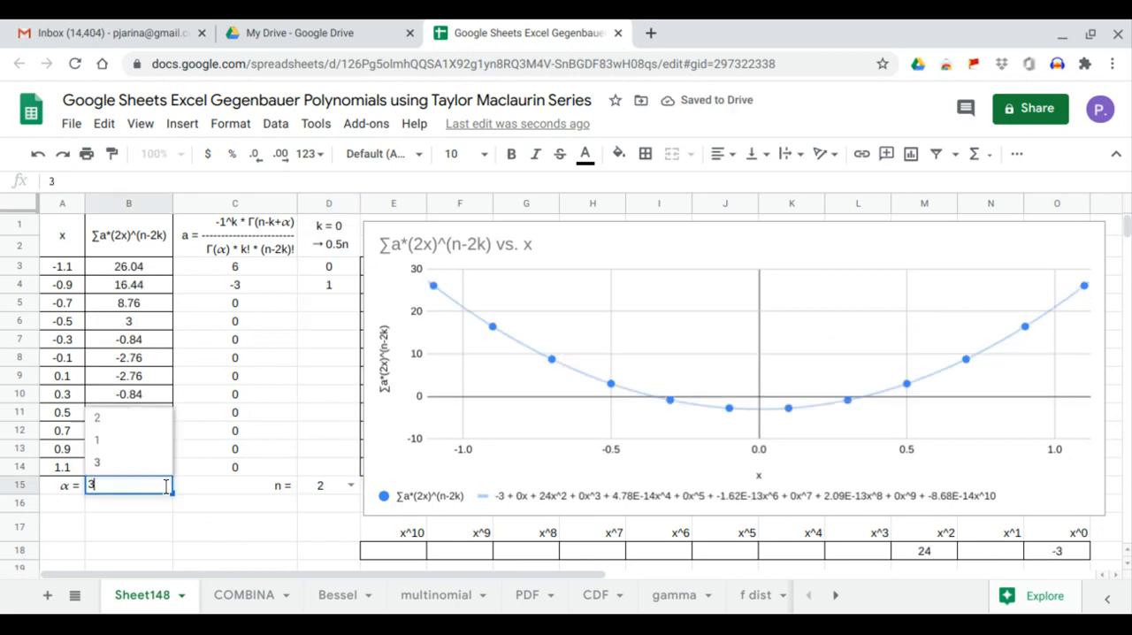
click(146, 444)
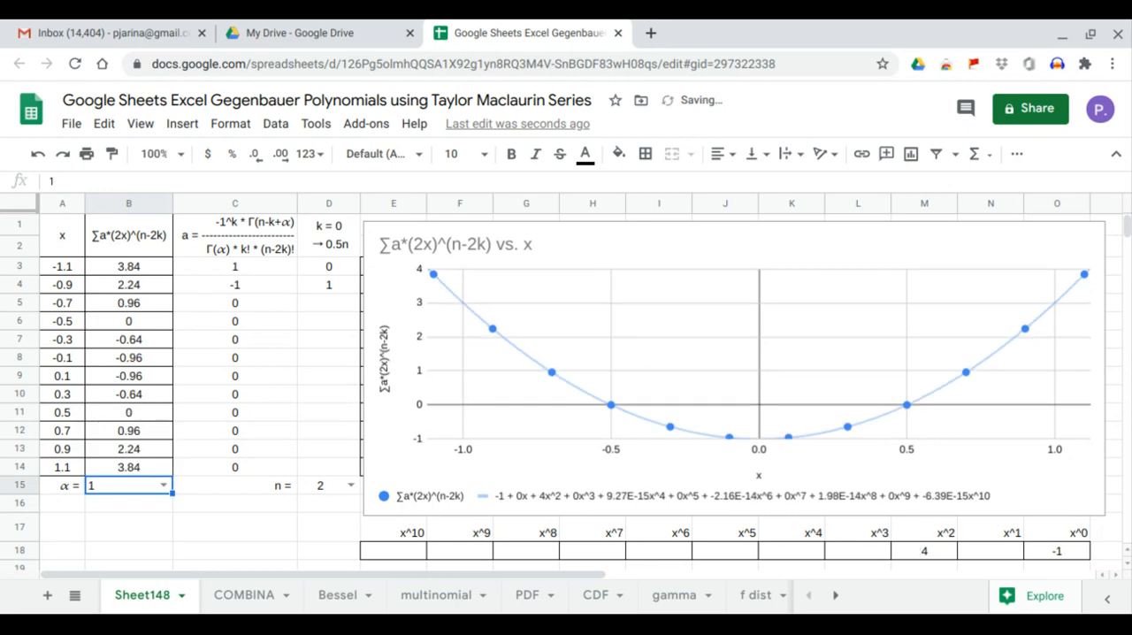
click(1061, 547)
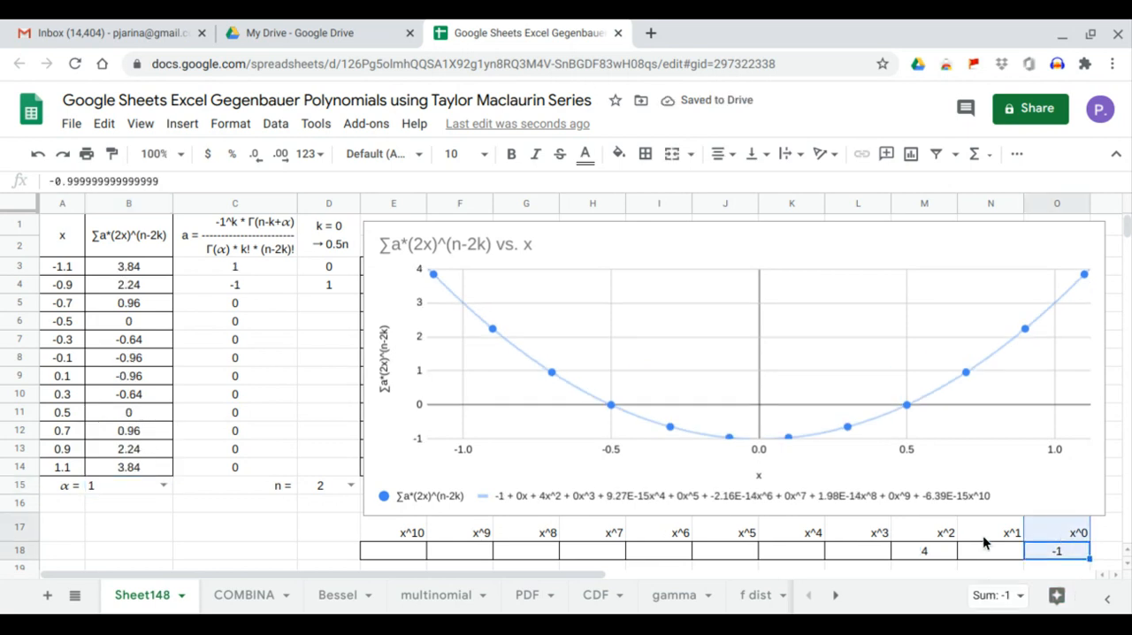
click(930, 548)
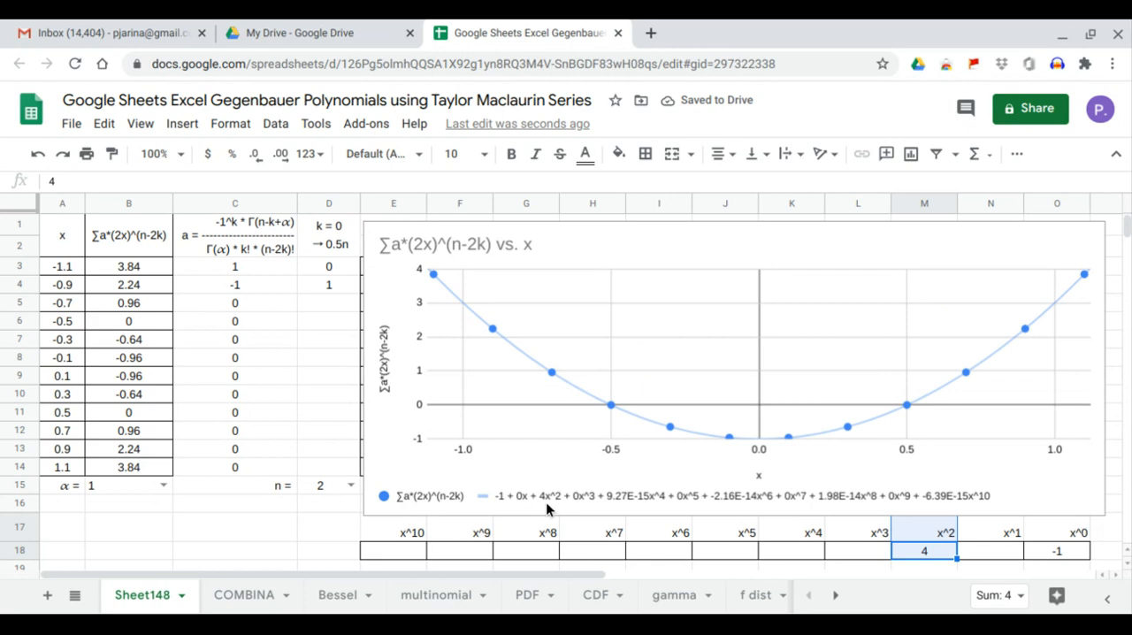
Set α to 2 in B15 for the n = 2 polynomial.
click(166, 488)
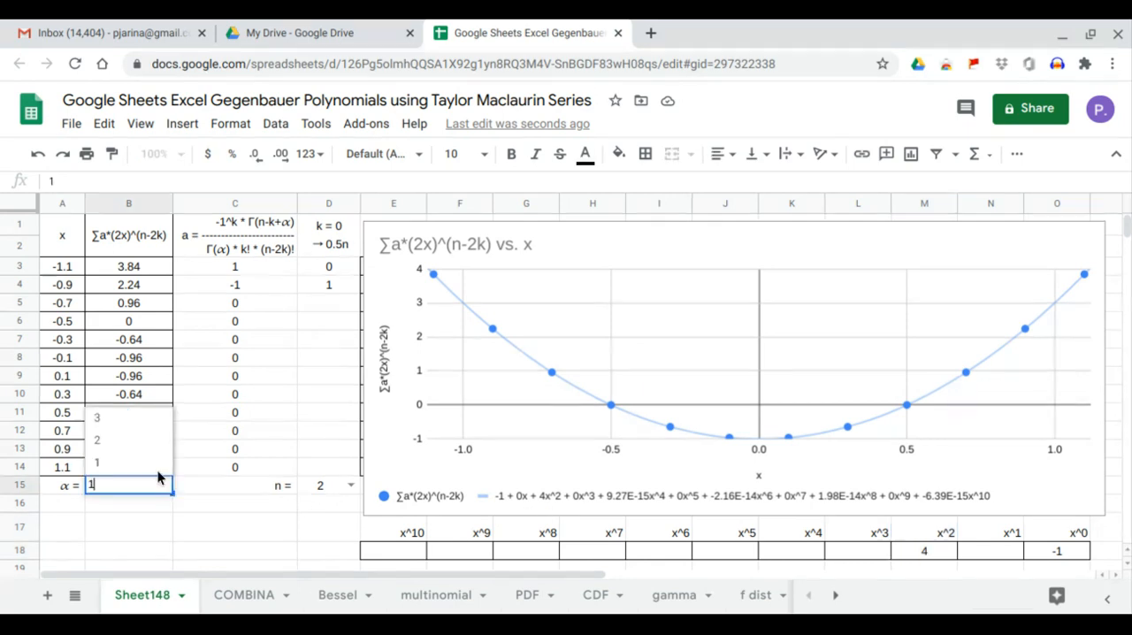
click(150, 448)
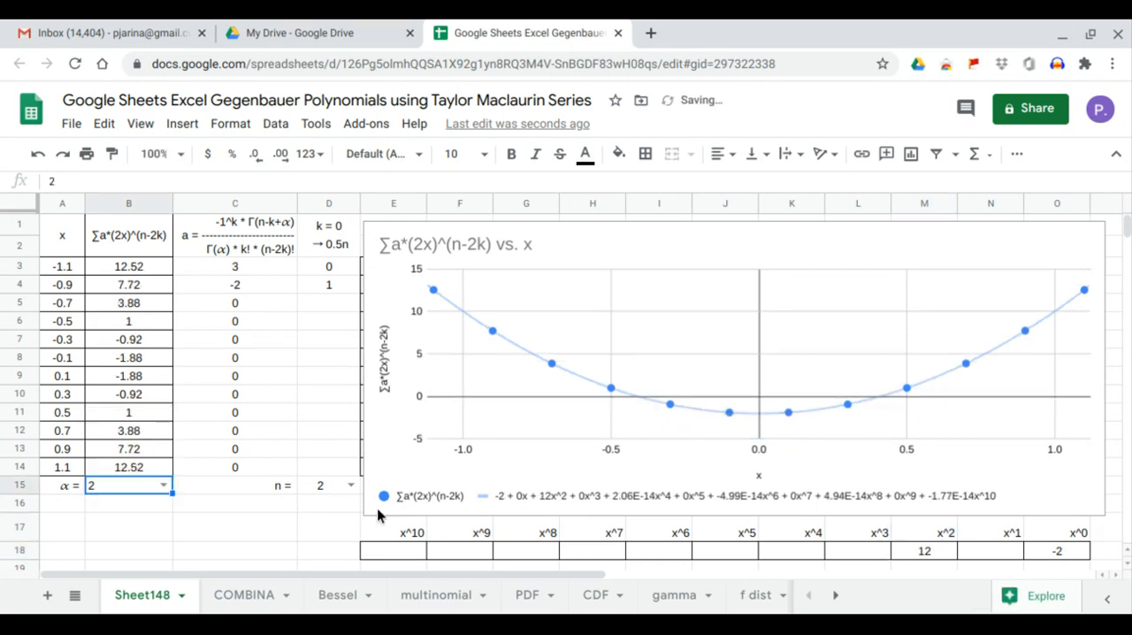
Check the x^0 and x^2 coefficients for n = 2, and set α to 3 to inspect the x^0 coefficient in O18.
click(1056, 546)
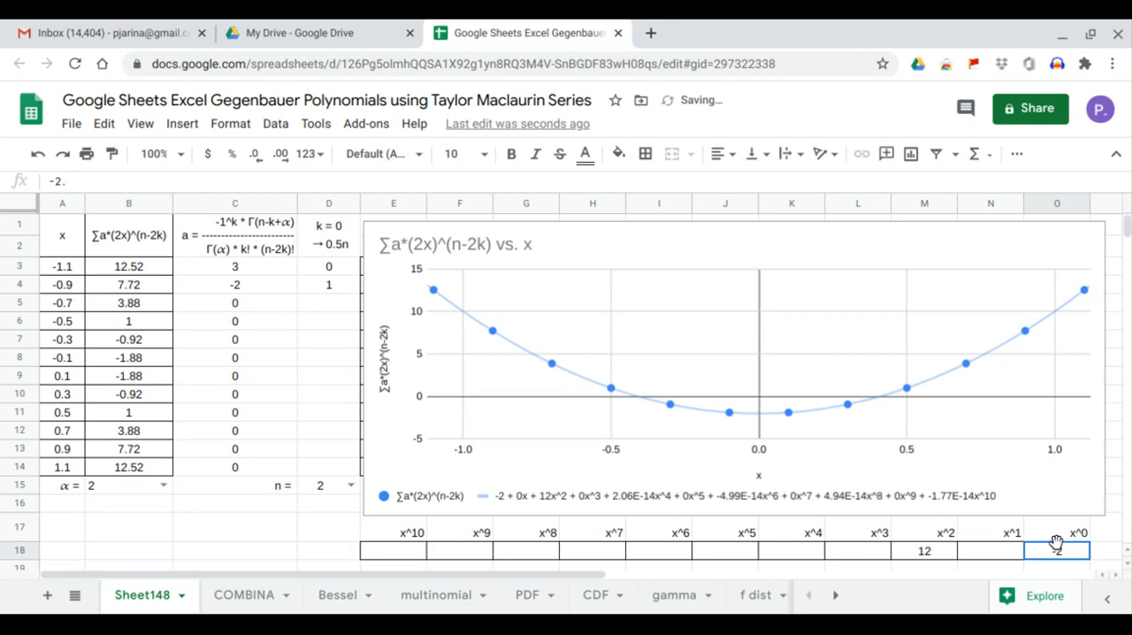
click(919, 548)
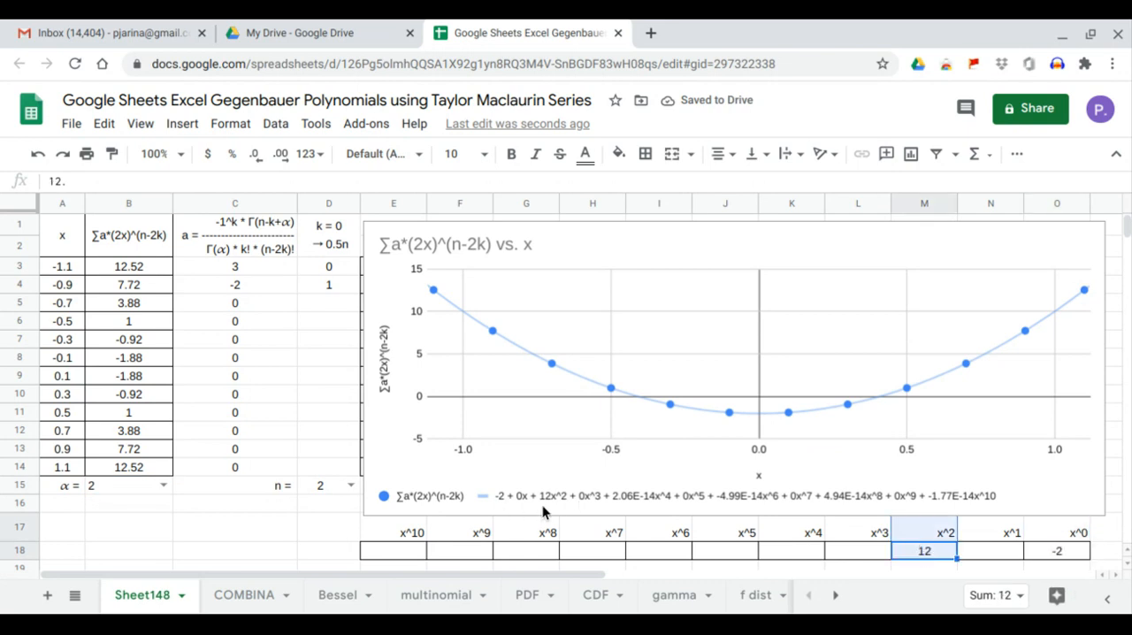
click(163, 486)
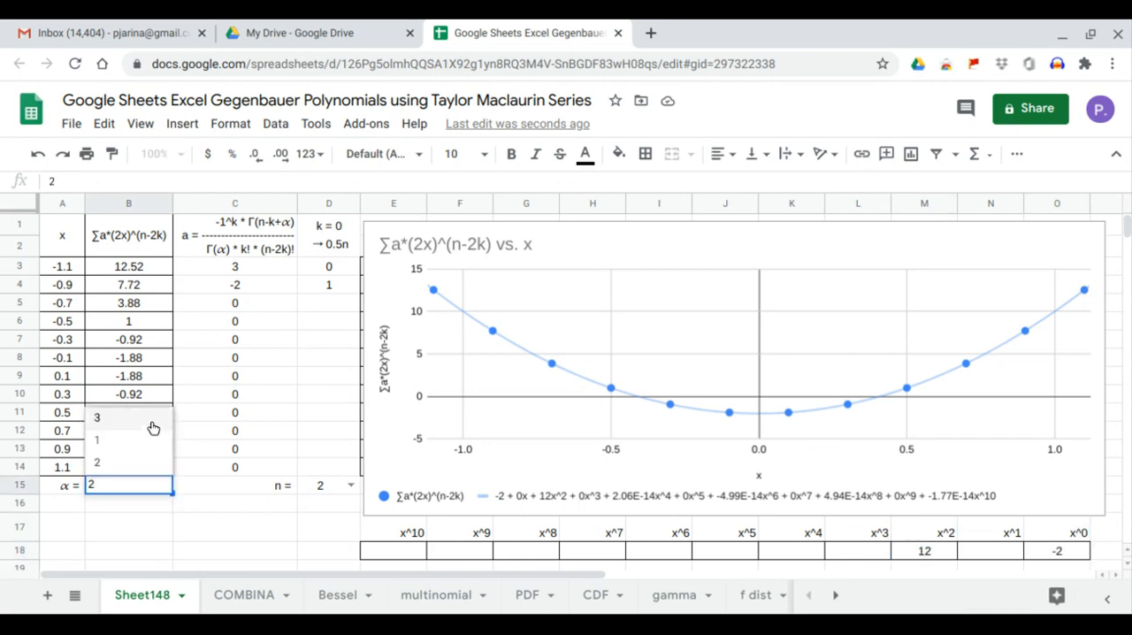
click(152, 429)
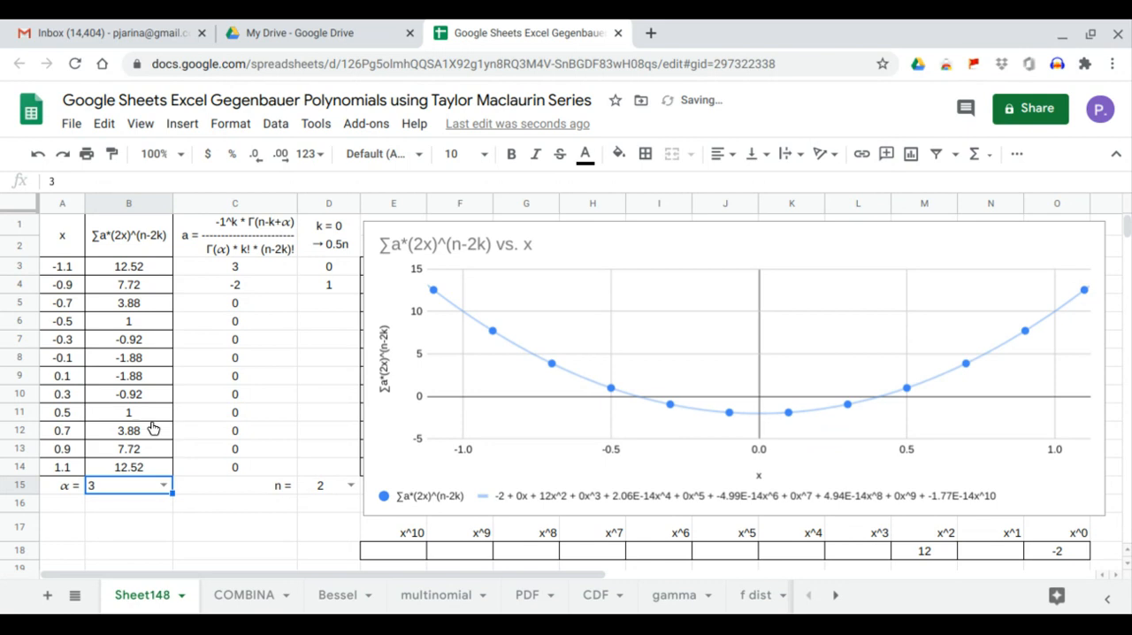
click(1060, 543)
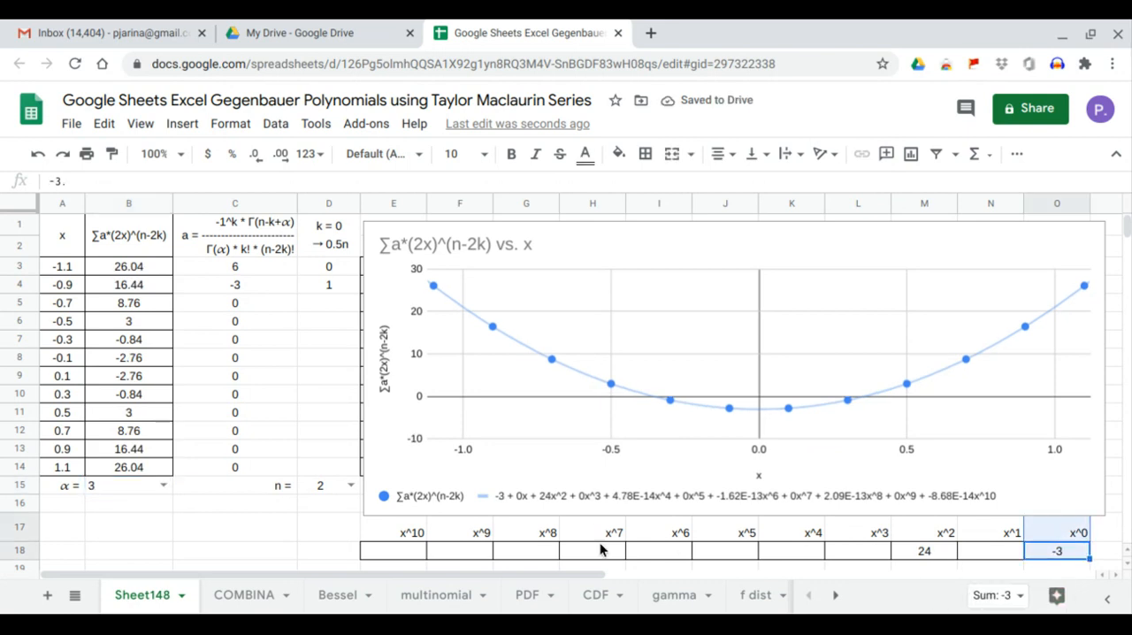
Set n to 3 and α to 1, and inspect the x^1 and x^3 coefficients in row 18.
click(351, 485)
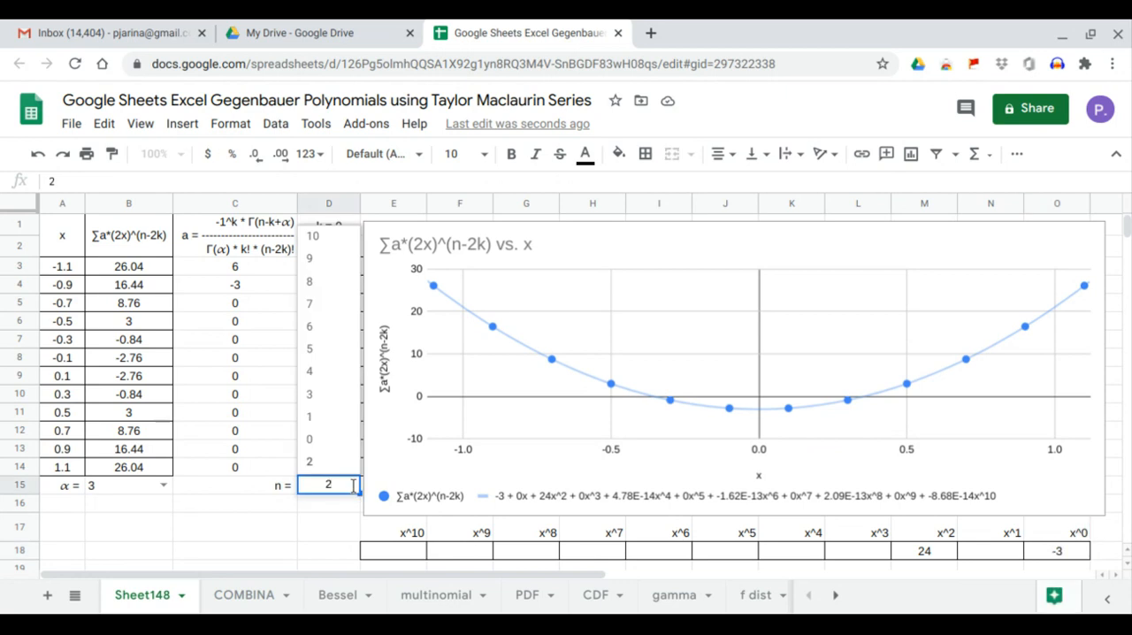
click(335, 402)
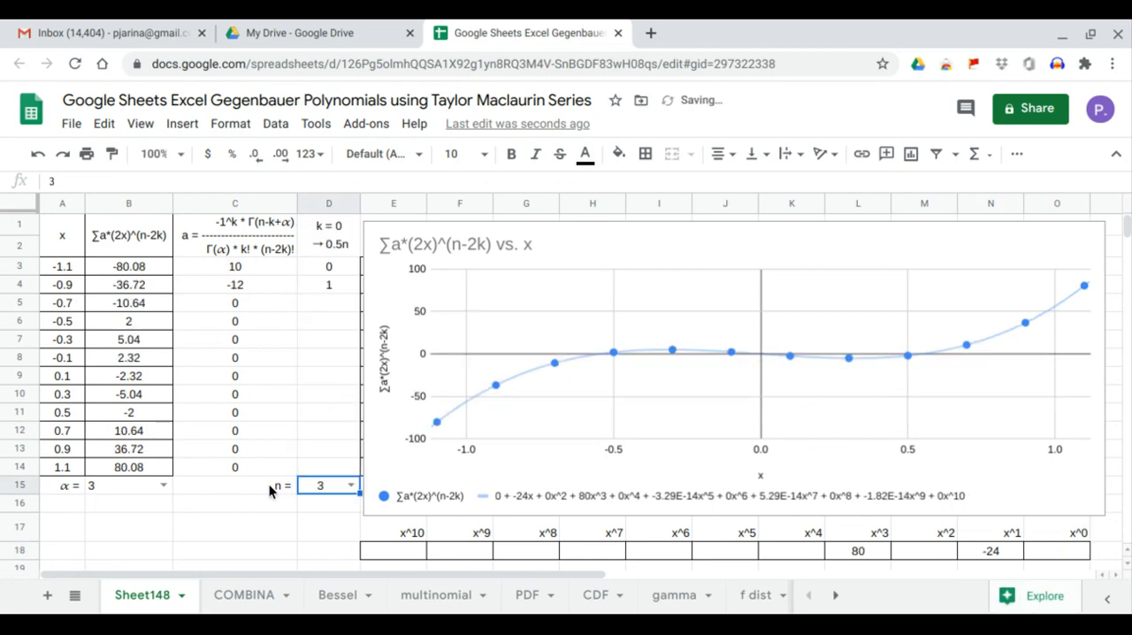
click(163, 485)
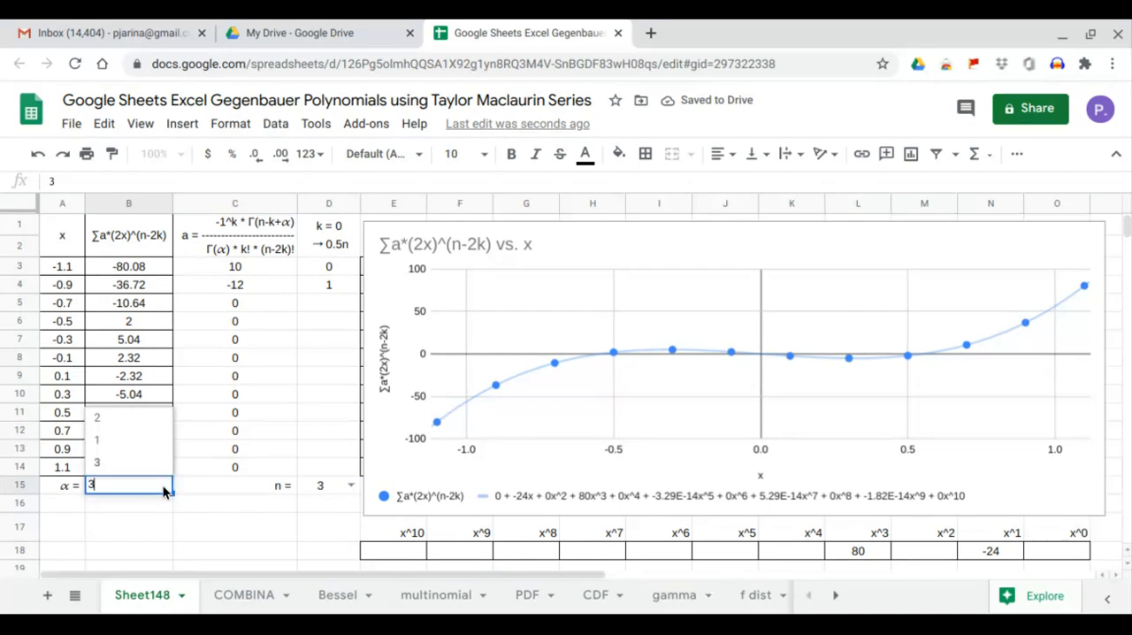
click(154, 446)
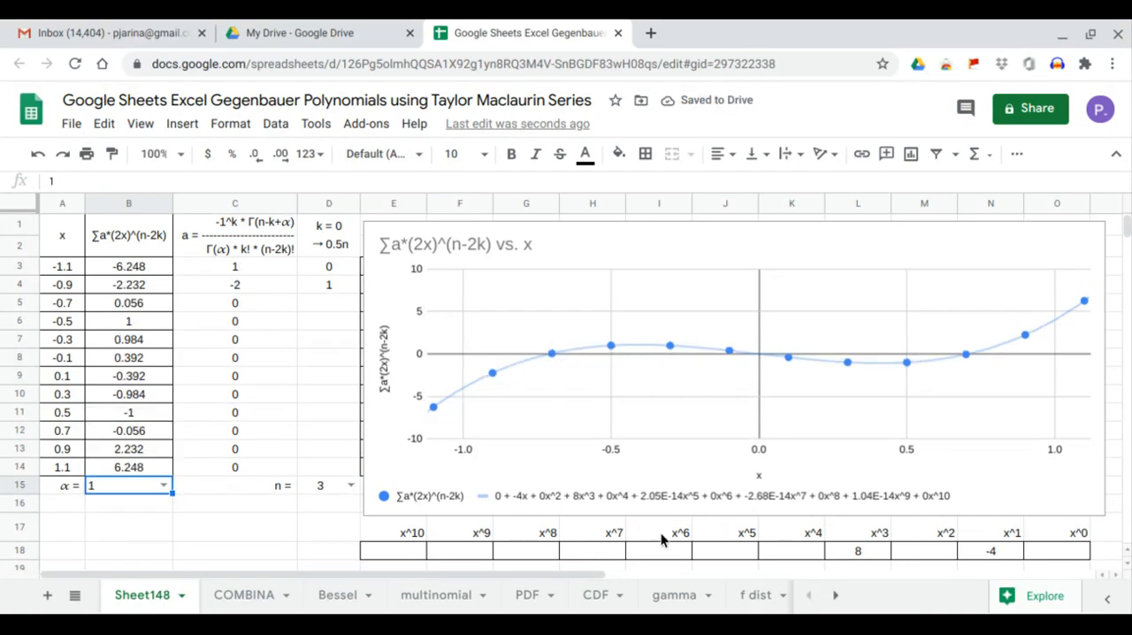
click(1009, 554)
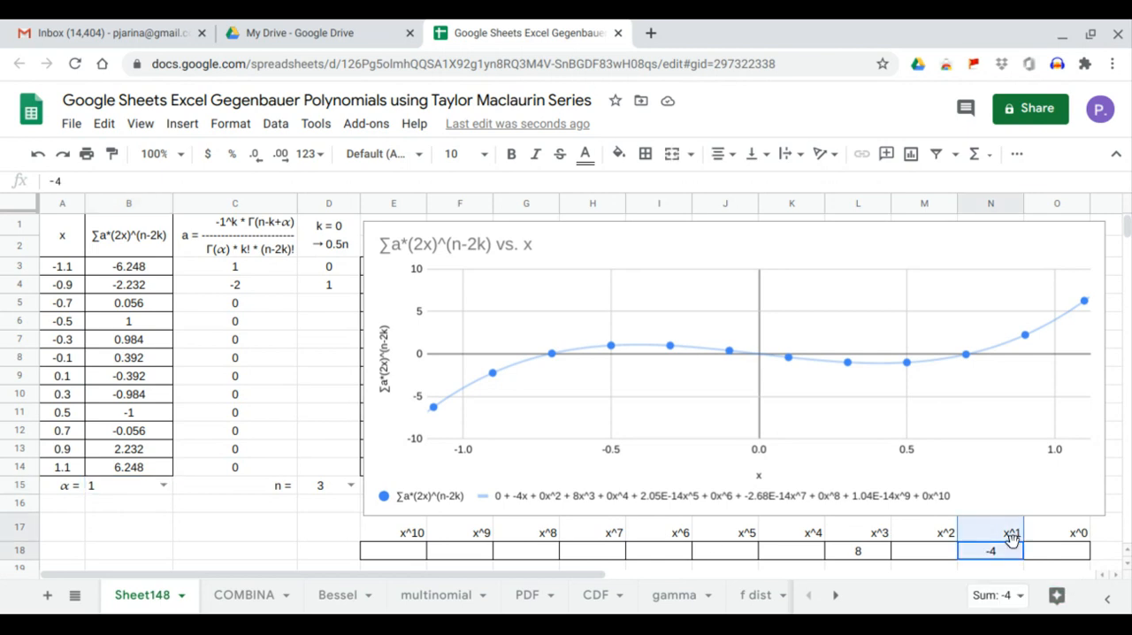
click(854, 552)
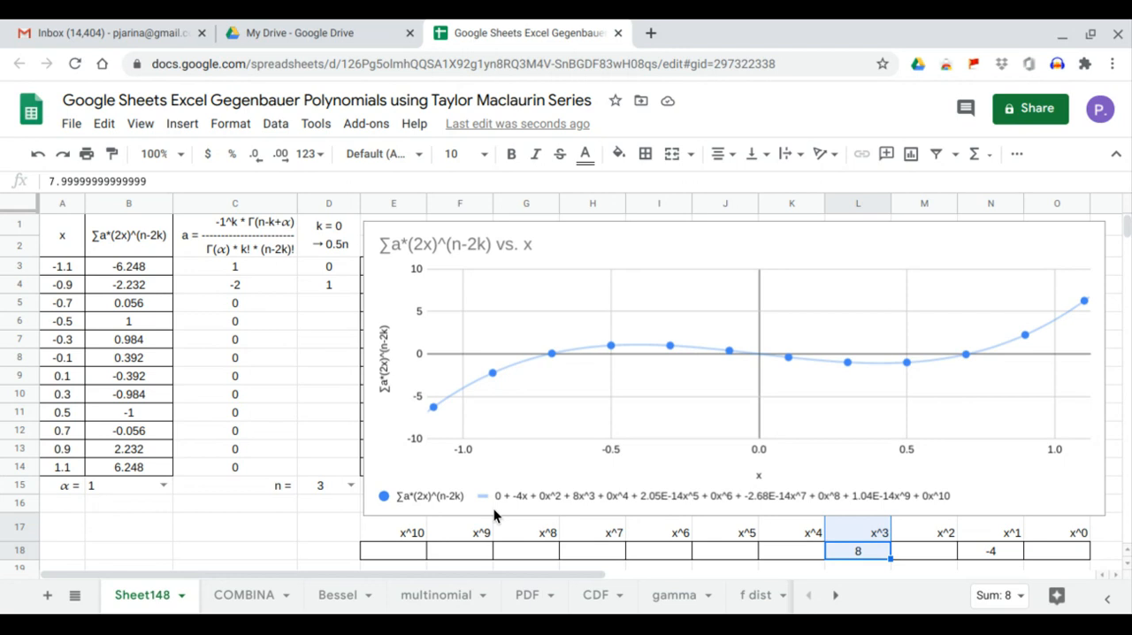
Set α to 2 for the n = 3 polynomial and inspect its x^1 and x^3 coefficients.
click(157, 485)
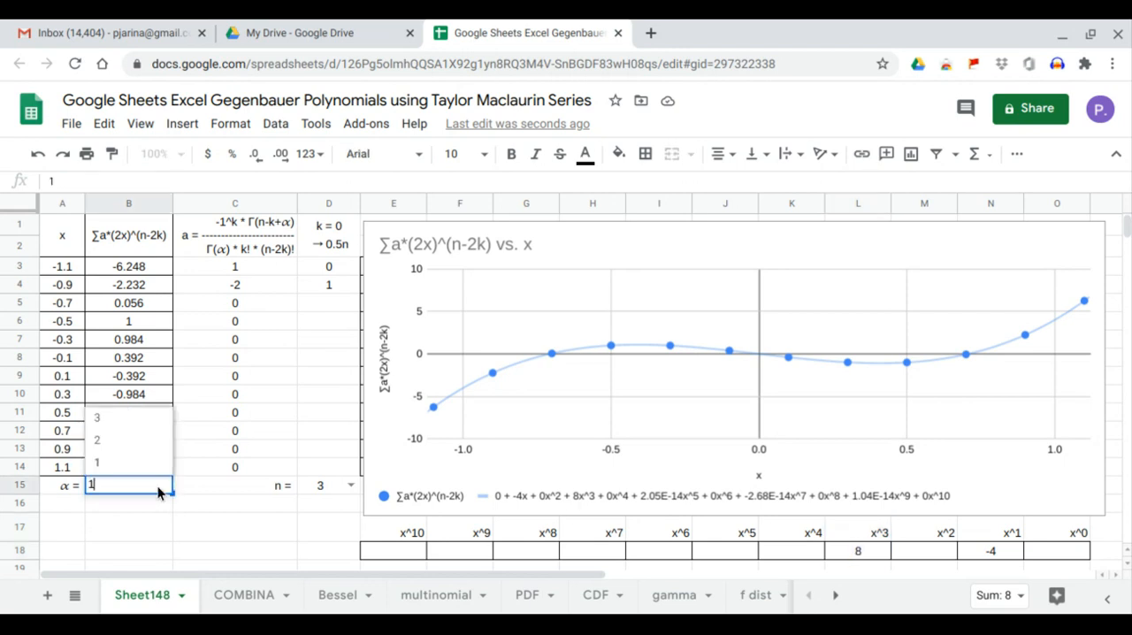
click(148, 450)
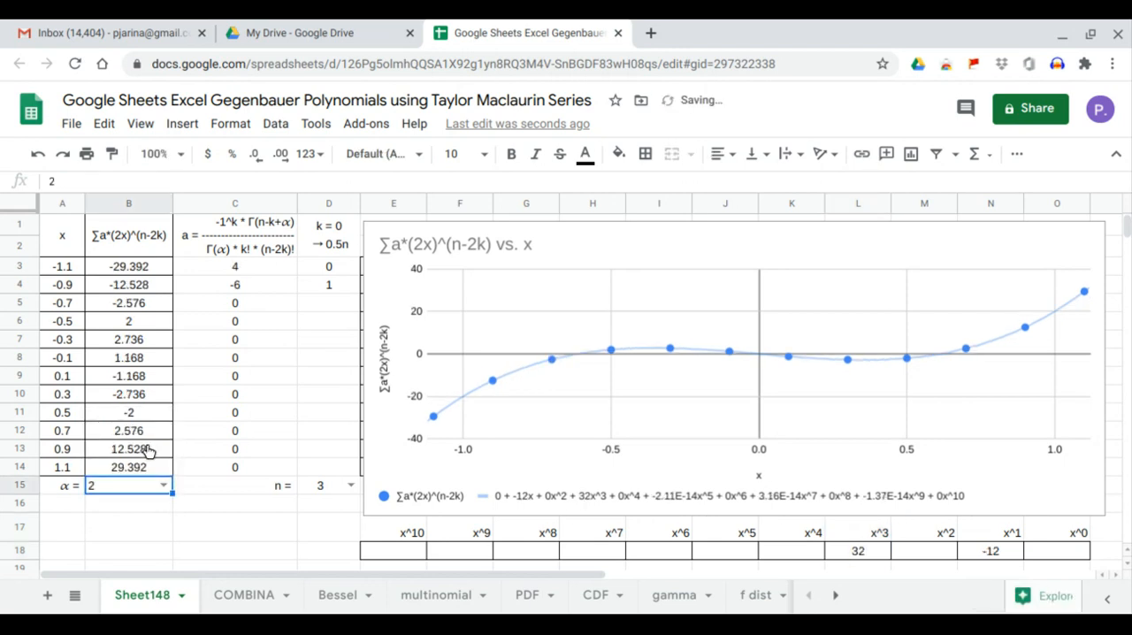
click(991, 548)
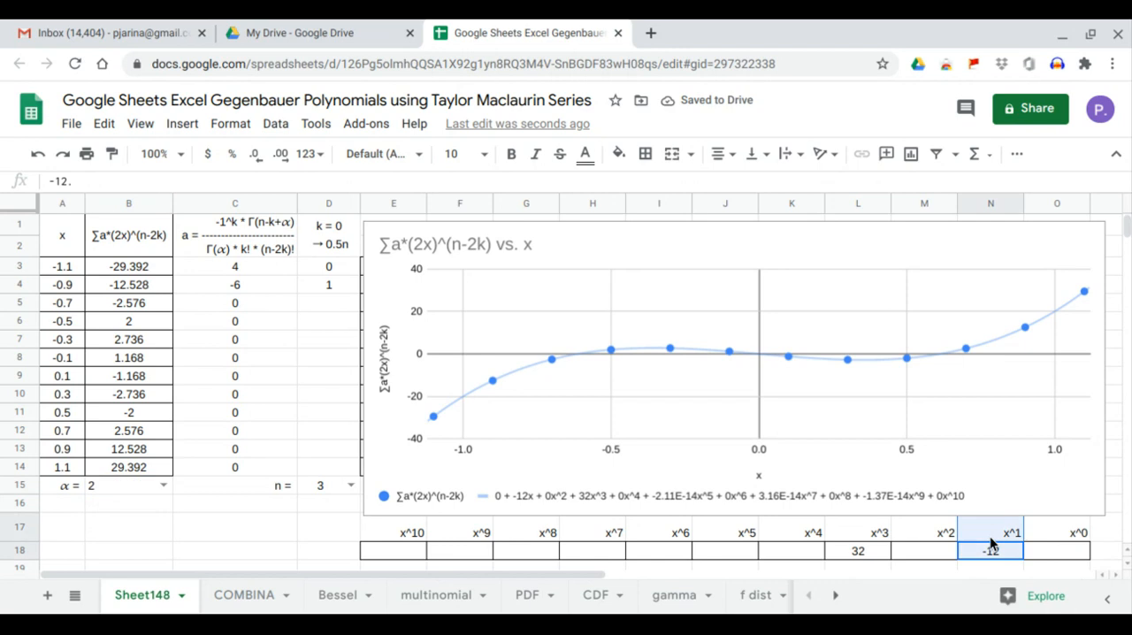
click(871, 551)
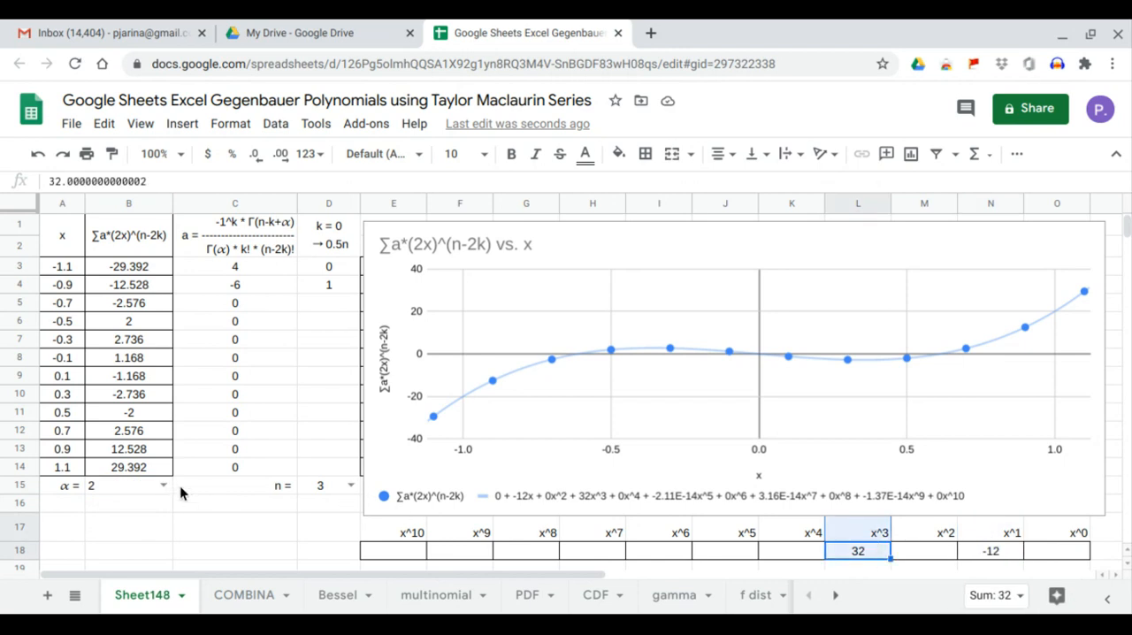
Set α to 3 for the n = 3 polynomial and inspect its x^1 and x^3 coefficients.
click(164, 486)
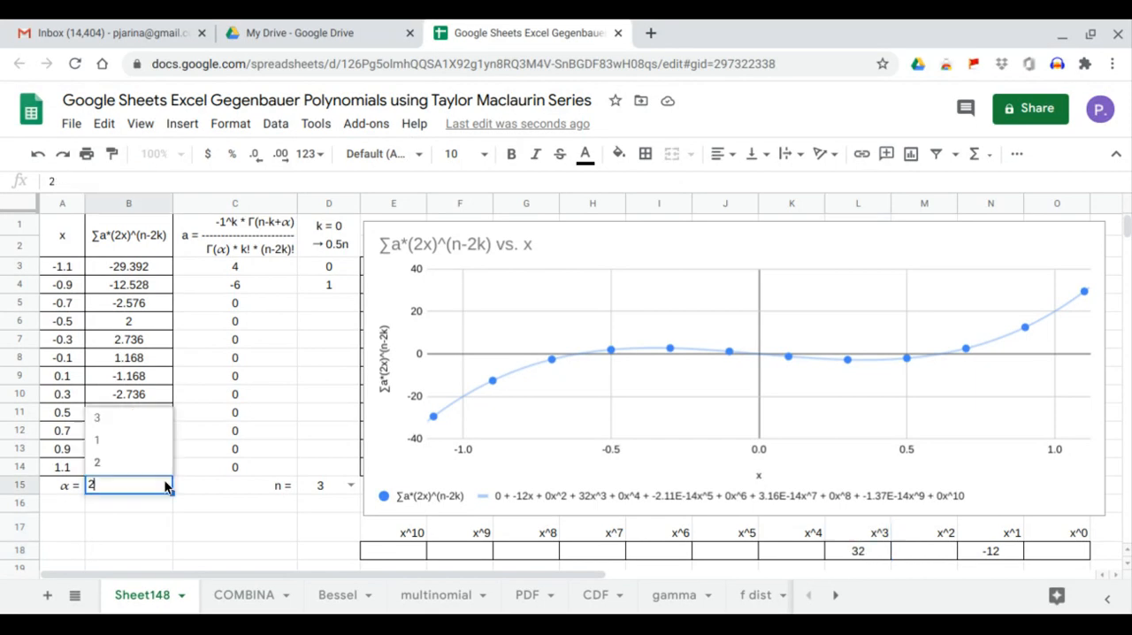
click(159, 419)
click(997, 550)
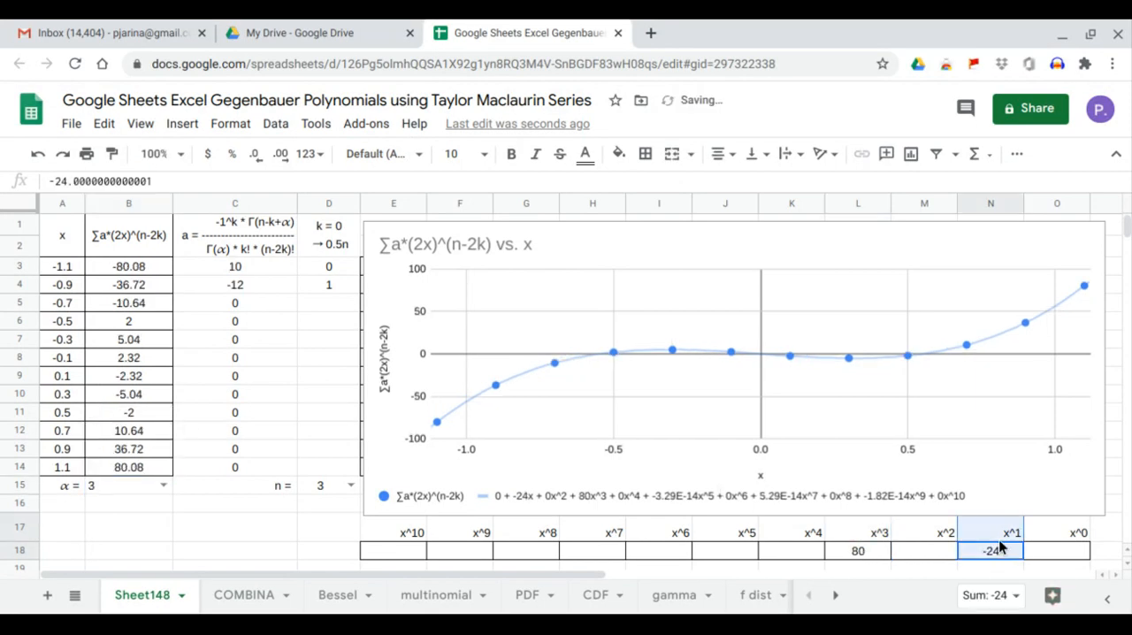
click(852, 546)
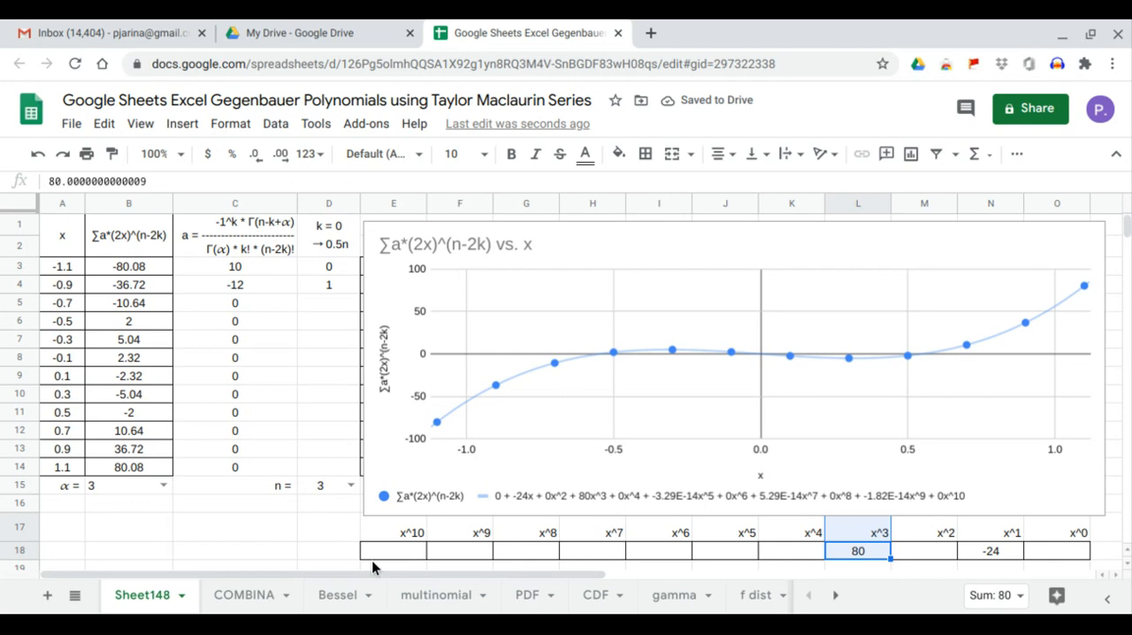
Set n to 4 and α to 1, and inspect the x^0, x^2 and x^4 coefficients in row 18.
click(351, 485)
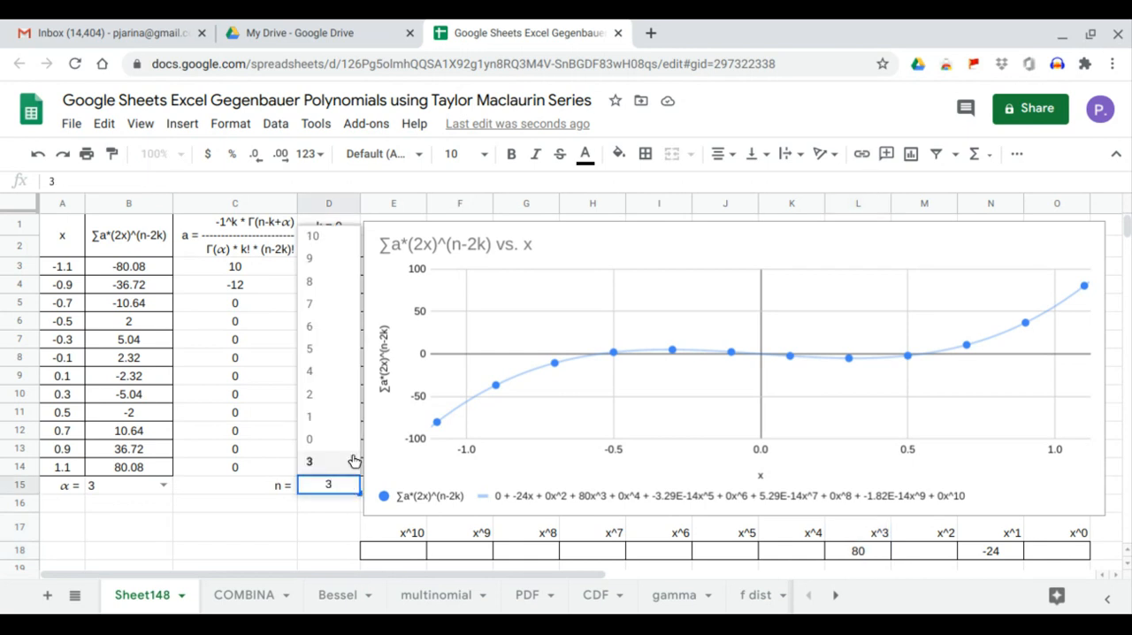
click(350, 378)
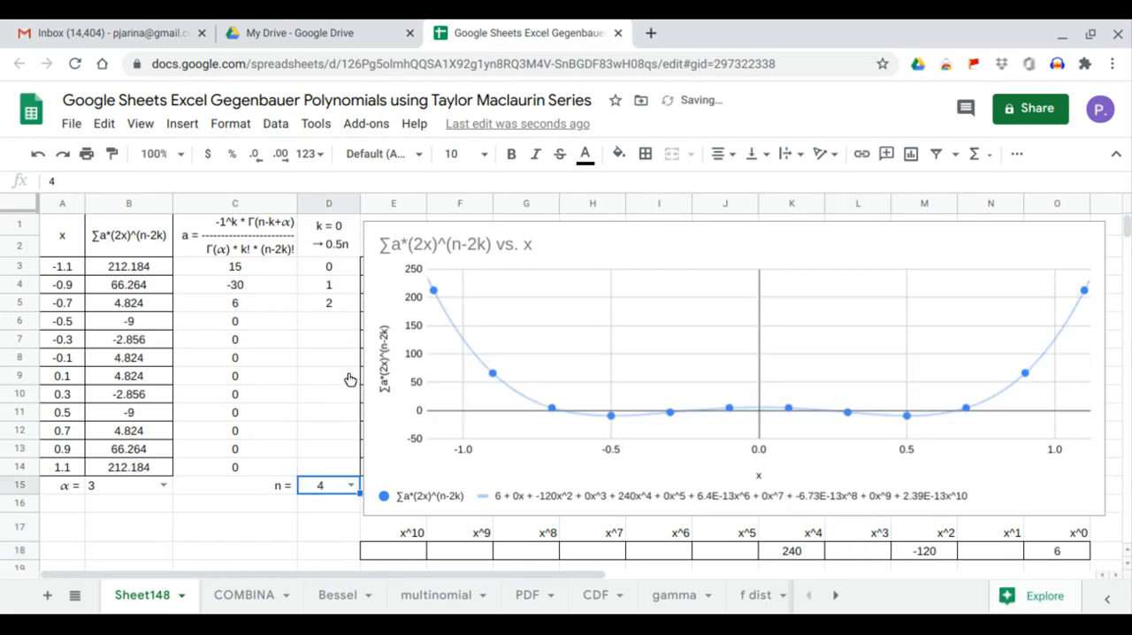
click(163, 484)
click(146, 453)
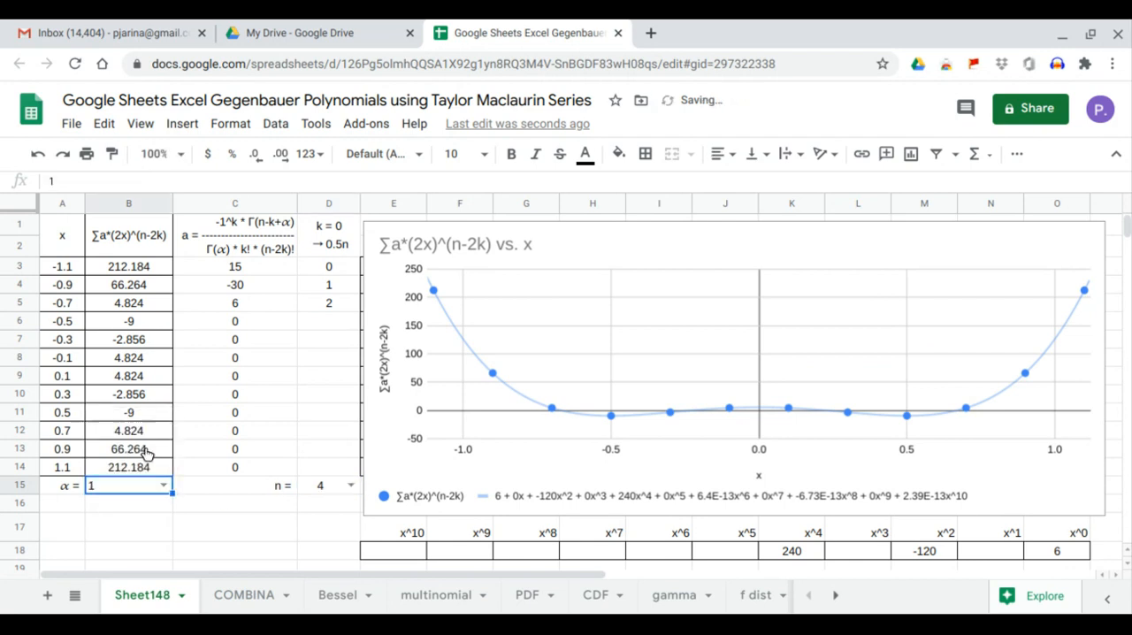
click(1053, 554)
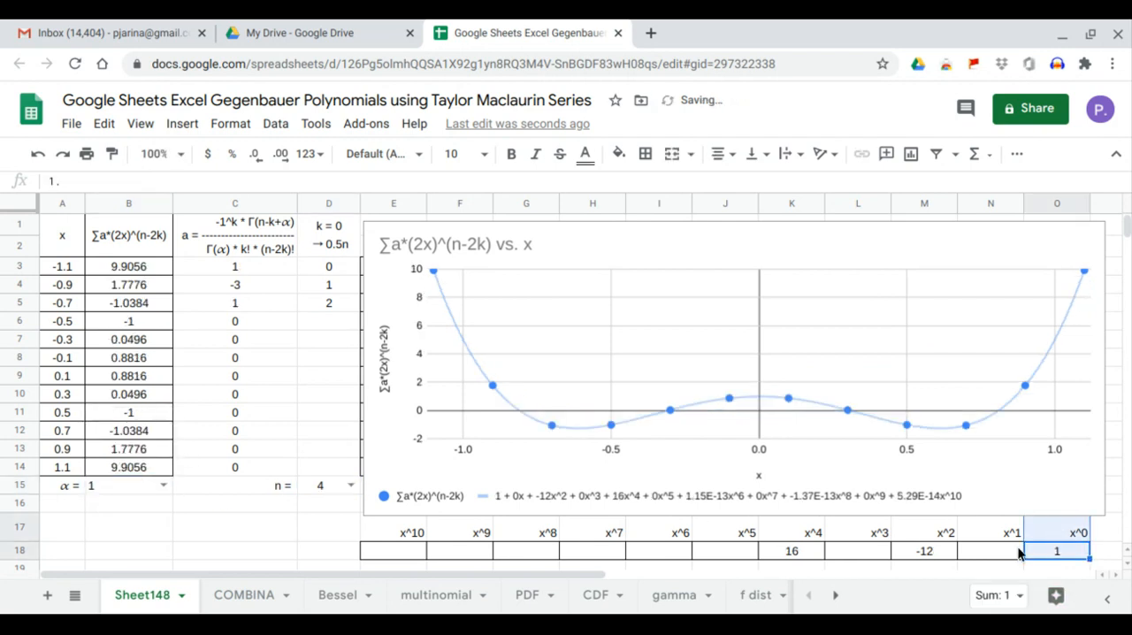
click(943, 549)
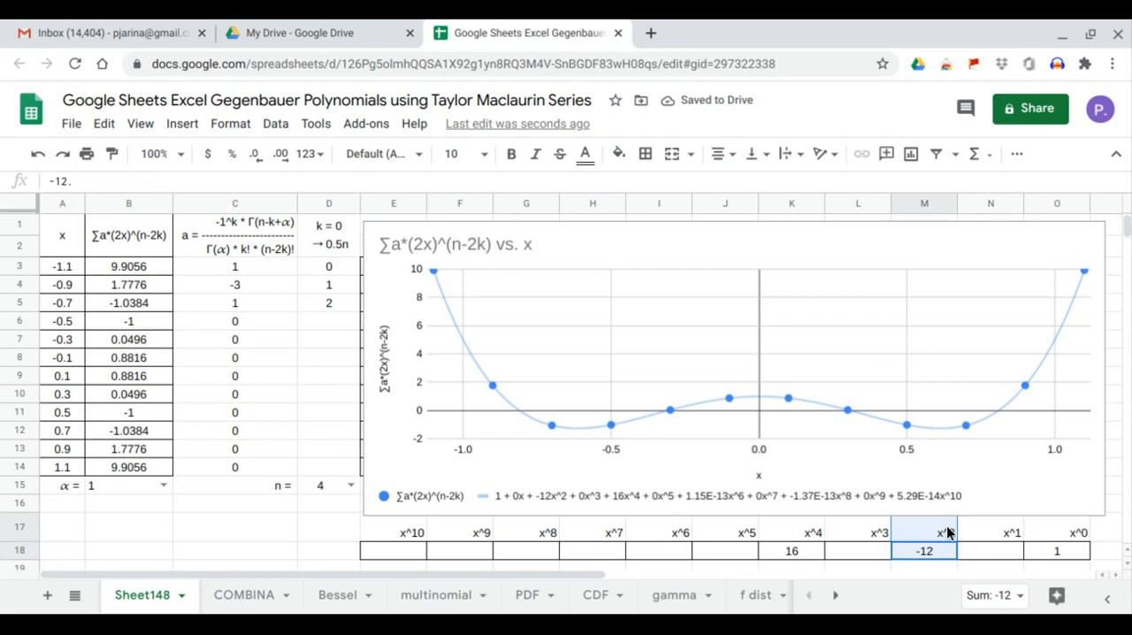
click(793, 551)
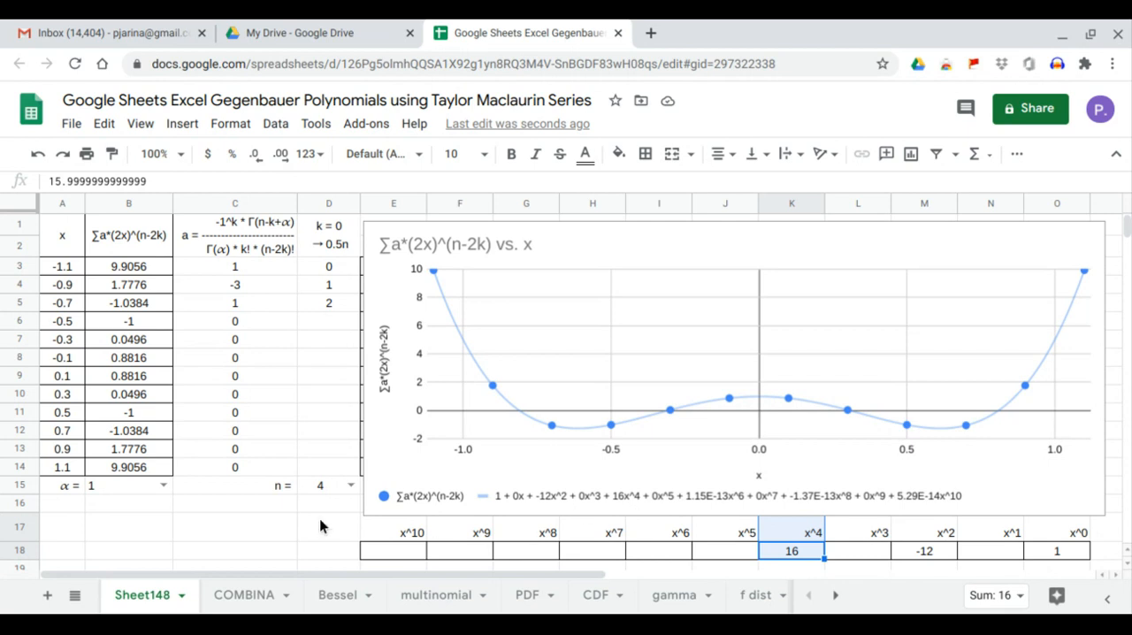
Set α to 2 for the n = 4 polynomial and inspect its x^0, x^2 and x^4 coefficients.
click(163, 485)
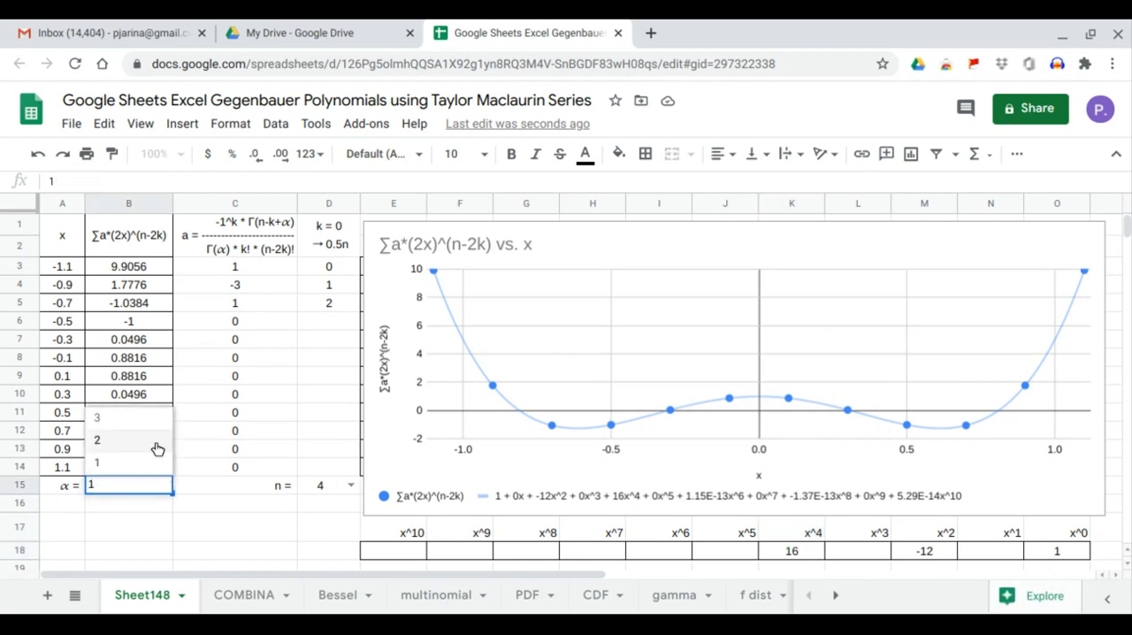
click(157, 447)
click(1077, 552)
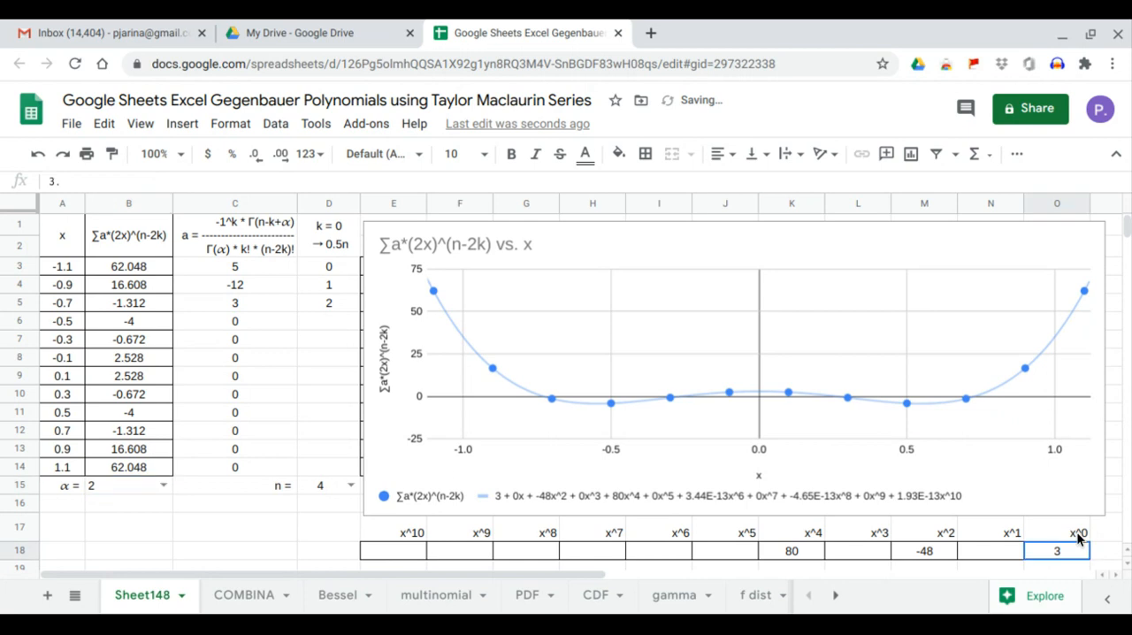
click(926, 551)
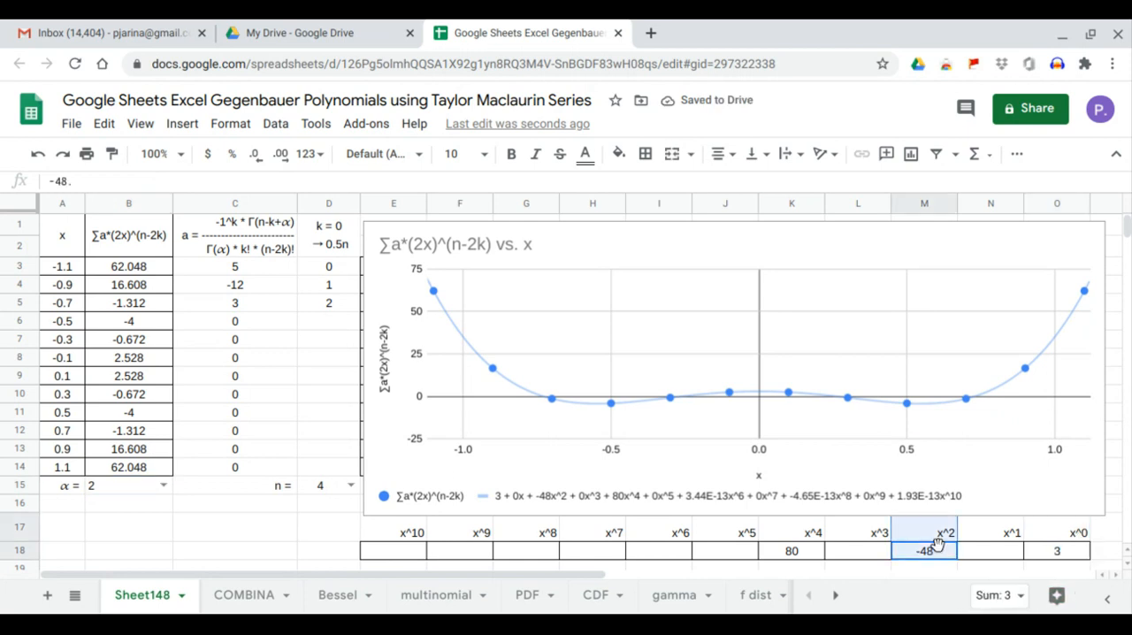
click(802, 553)
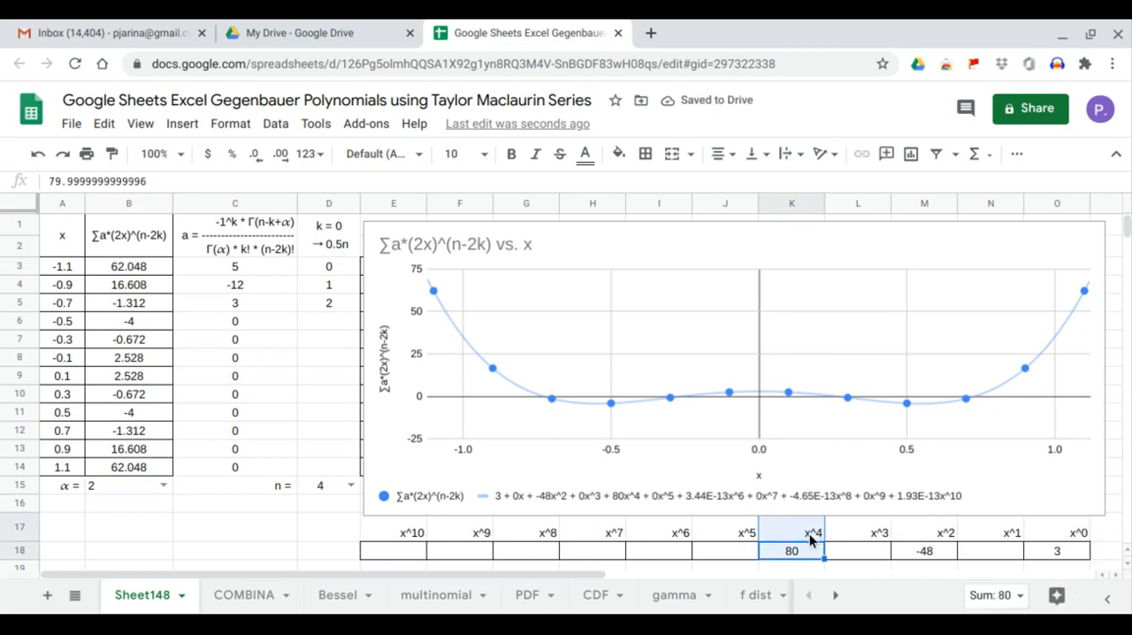
Set α to 3 for the n = 4 polynomial and inspect its x^0, x^2 and x^4 coefficients.
click(167, 489)
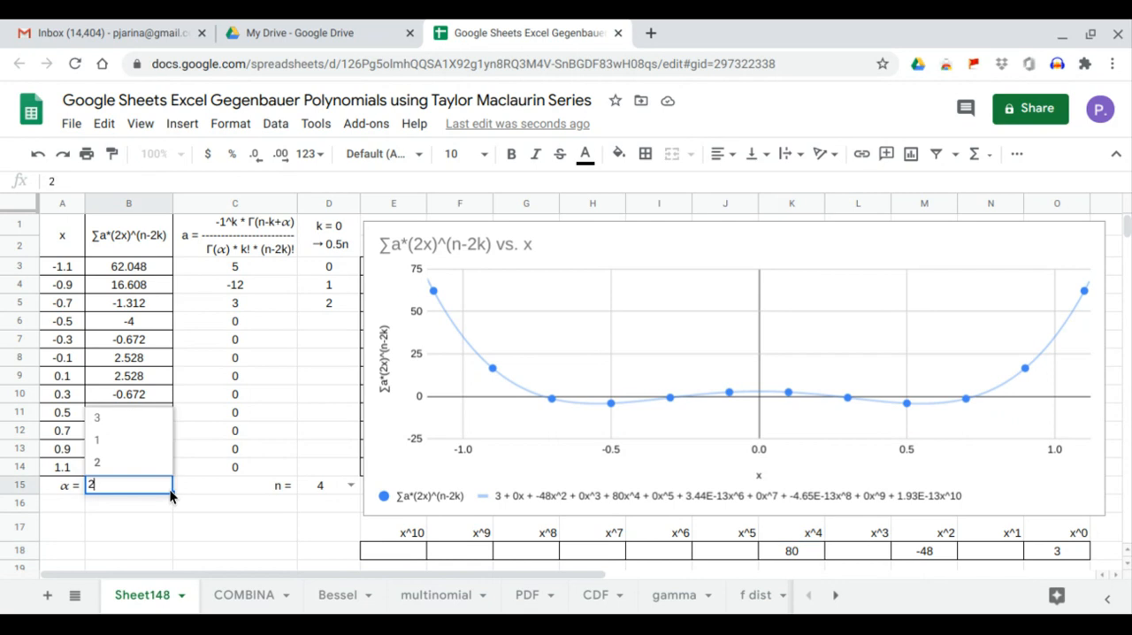
click(157, 416)
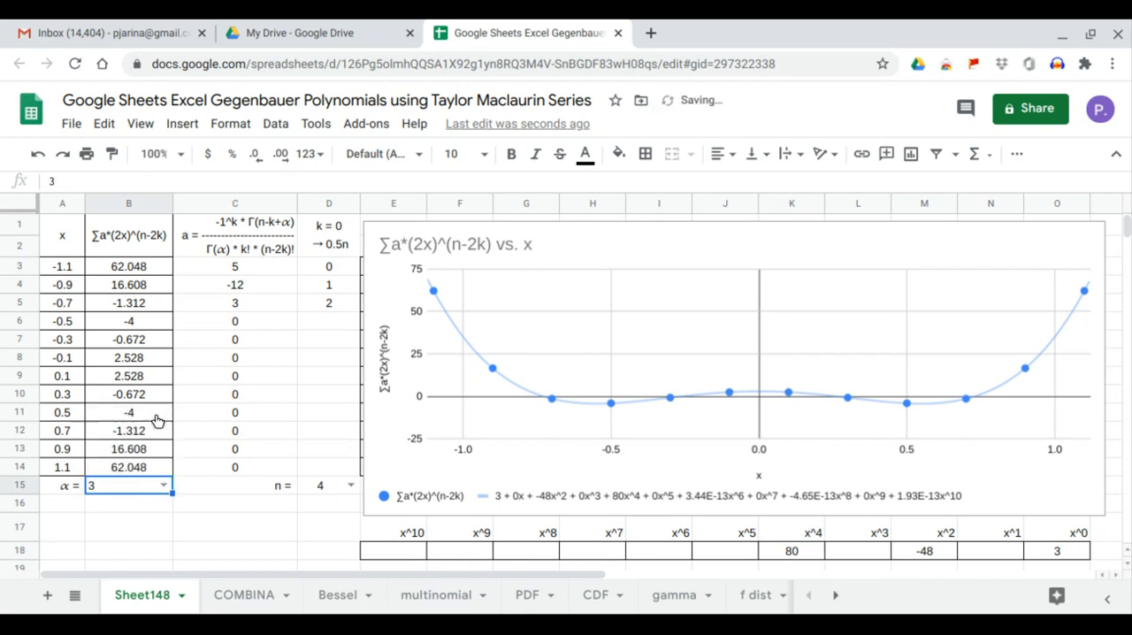
click(1085, 554)
click(942, 552)
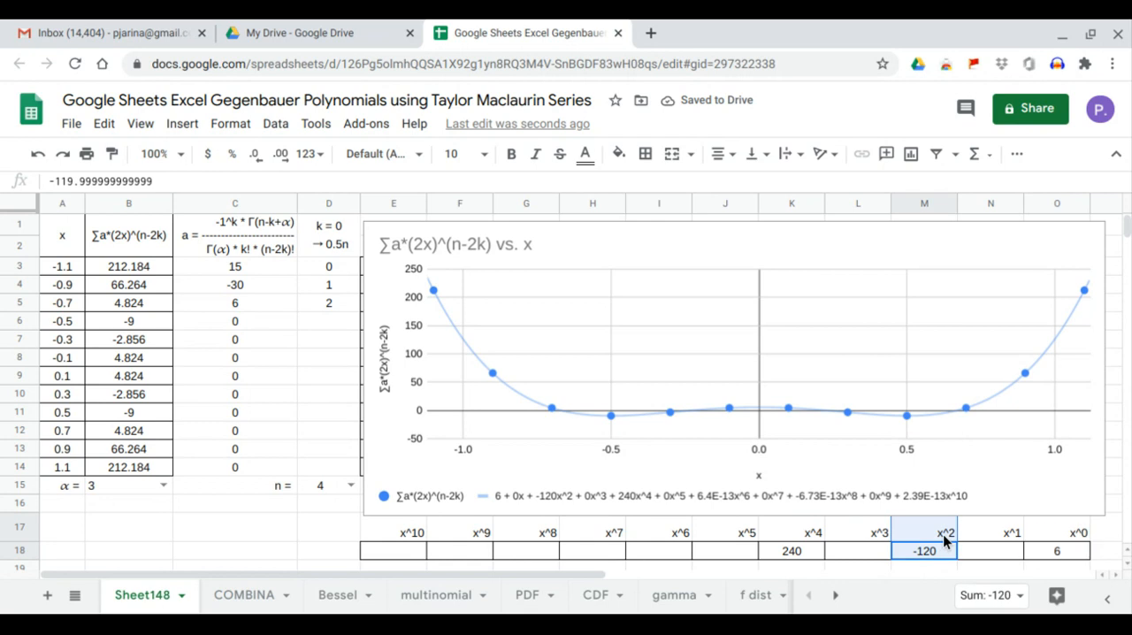
click(808, 551)
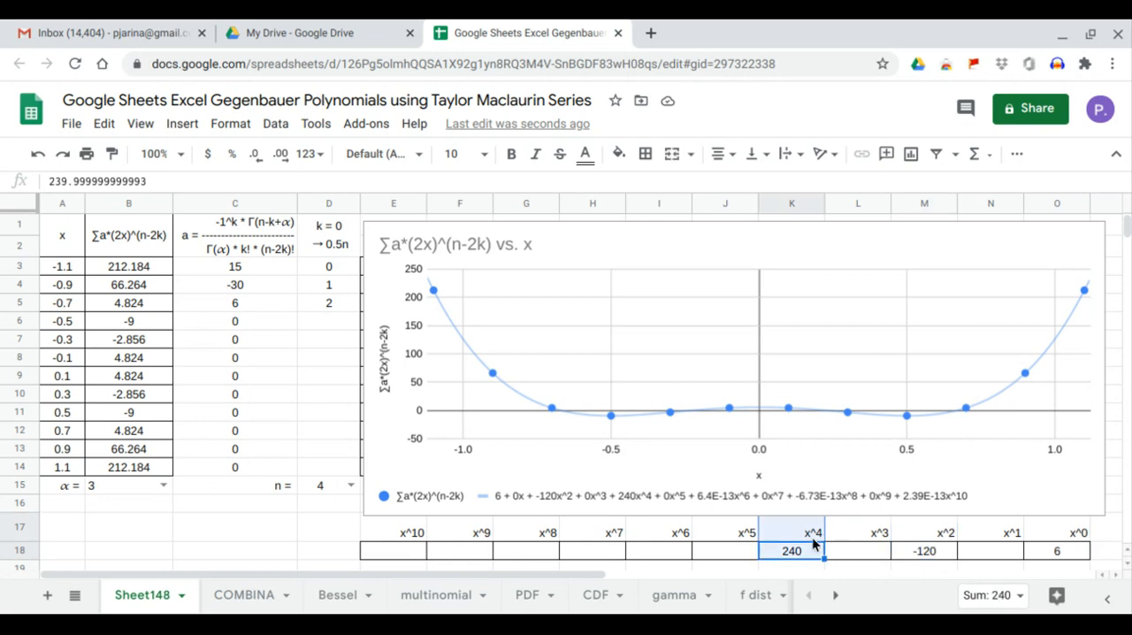